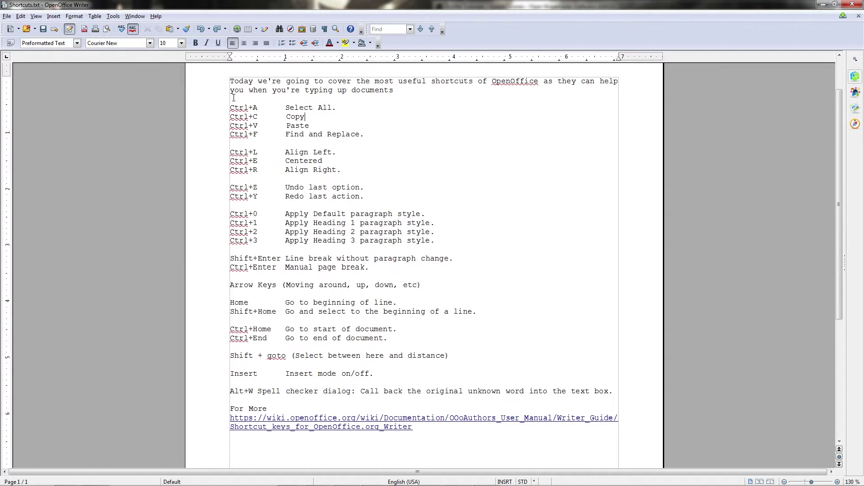
Remove the newly added F7 Spell Checker line with undo.
key("ctrl+a")
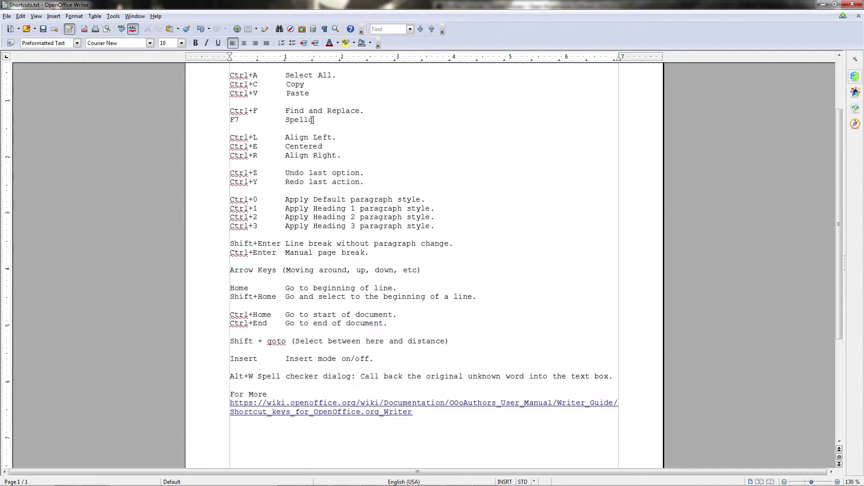
type("Checker")
left_click_drag(230, 111, 266, 111)
left_click(365, 110)
key("ctrl+z")
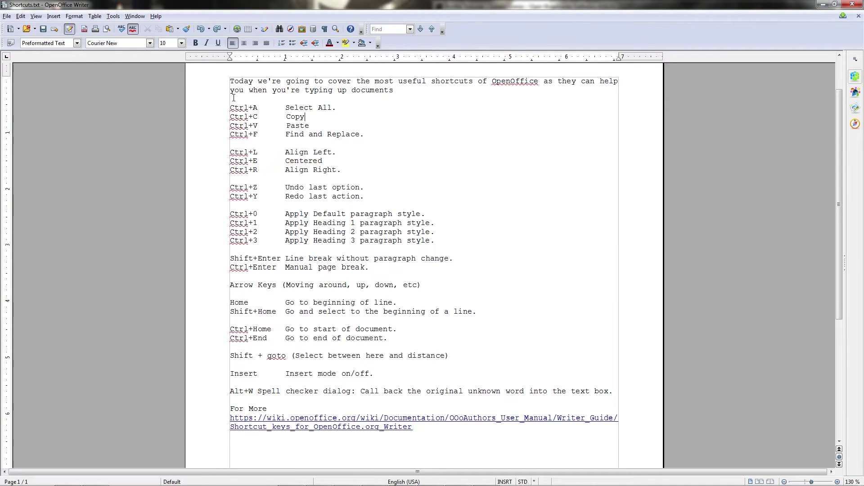
Select the whole document to review the shortcut list, then clear the selection.
key("ctrl+a")
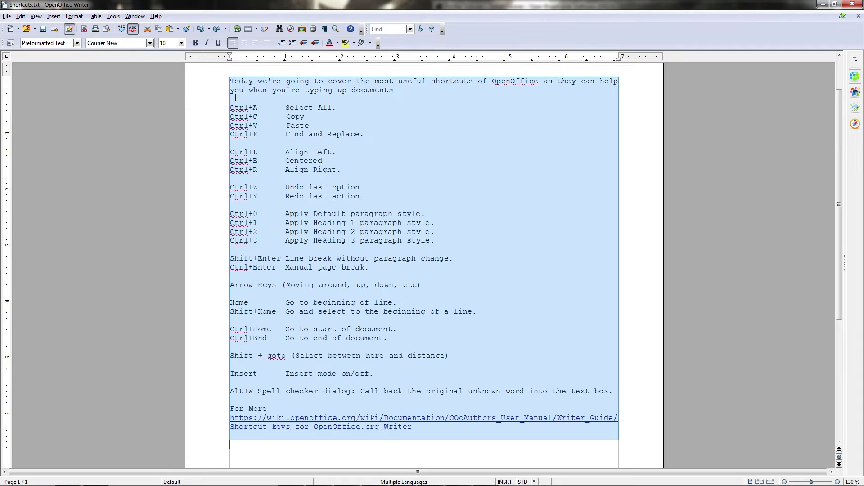
scroll(236, 96, "up", 1)
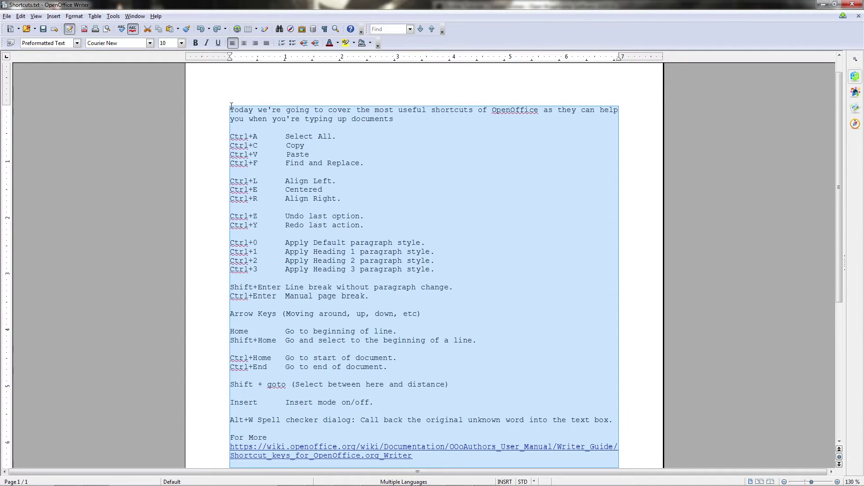
scroll(232, 106, "down", 8)
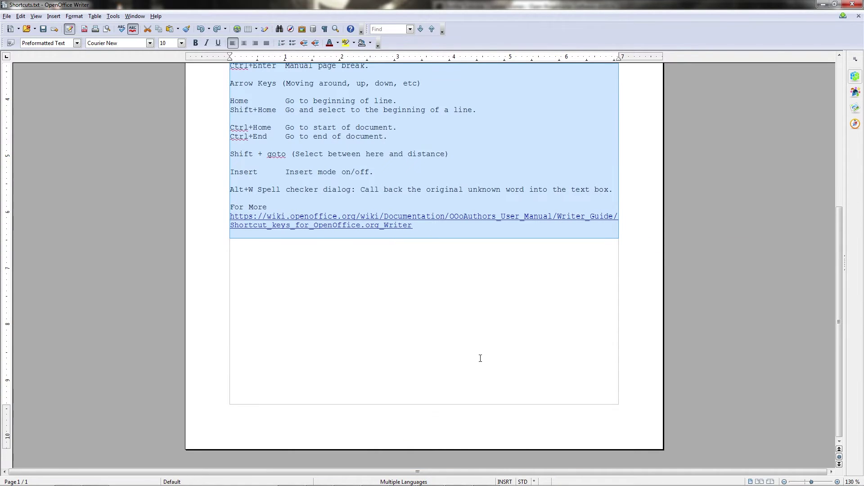
left_click(233, 235)
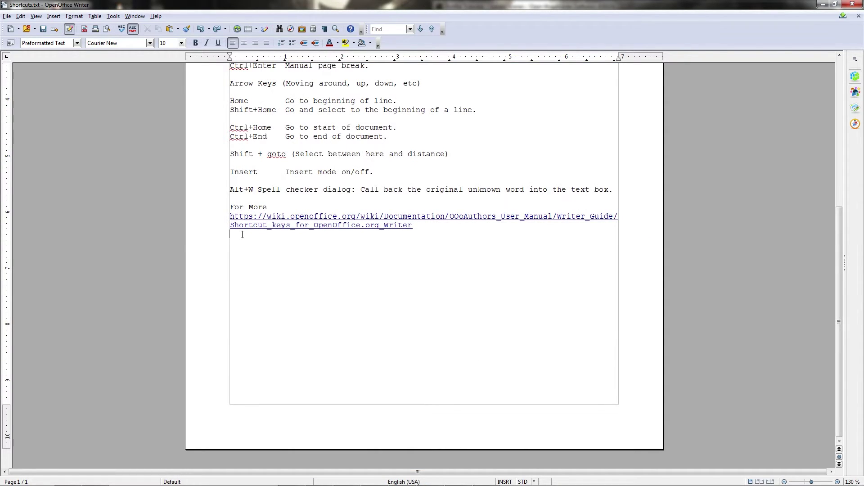
left_click_drag(234, 235, 212, 242)
left_click(241, 240)
key("ctrl+a")
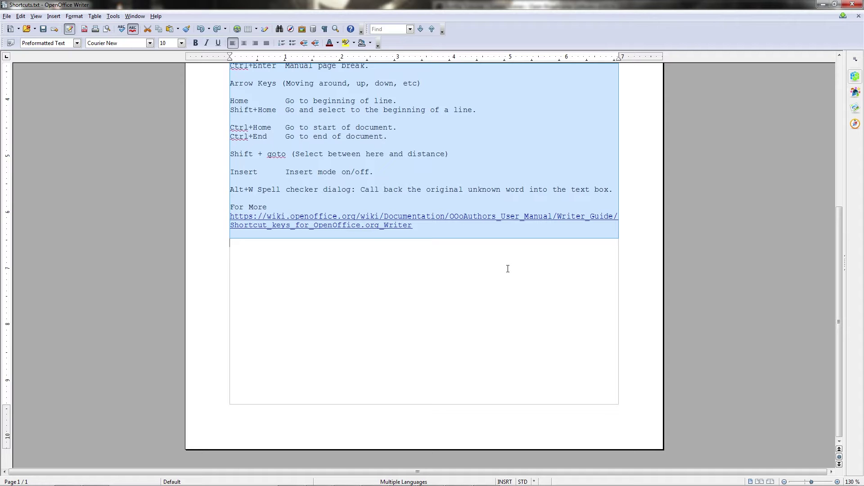
scroll(507, 268, "up", 5)
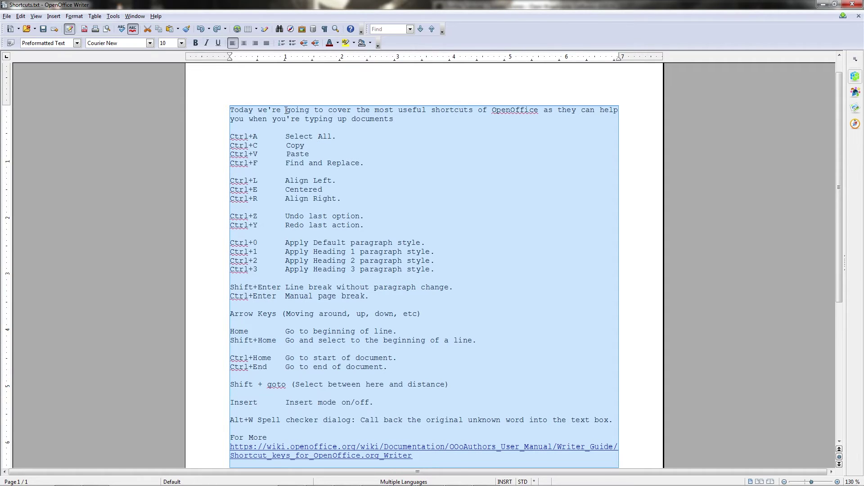
scroll(288, 110, "down", 2)
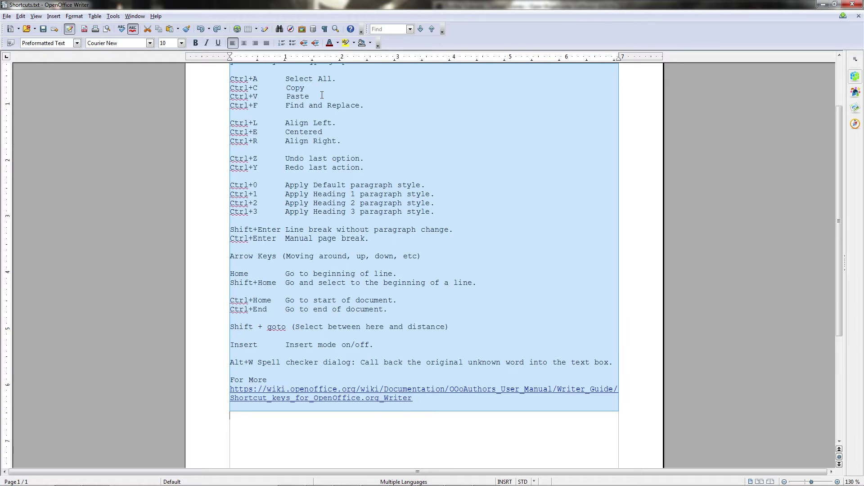
scroll(379, 115, "down", 3)
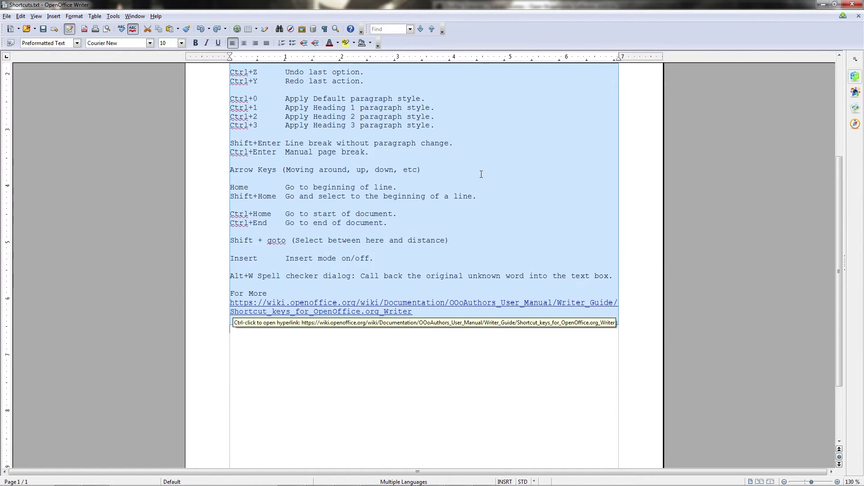
left_click(379, 351)
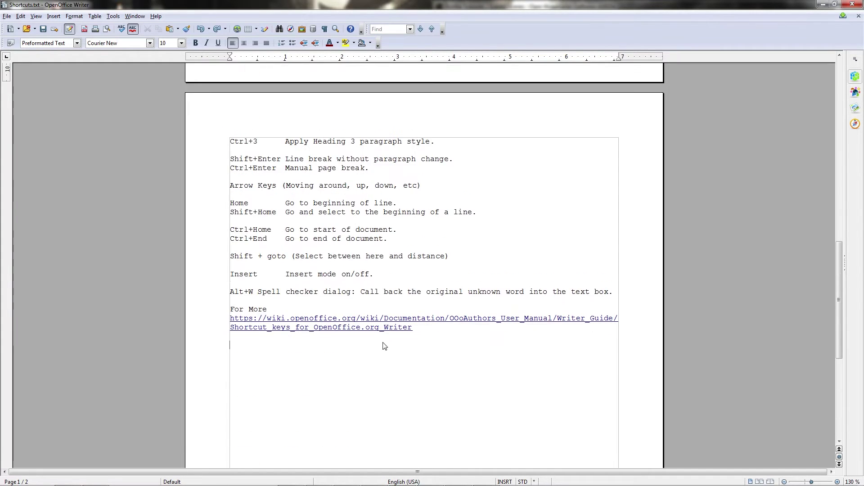
Insert a manual page break at the Ctrl+3 line, then undo the breaks back to one page.
key("ctrl+Return")
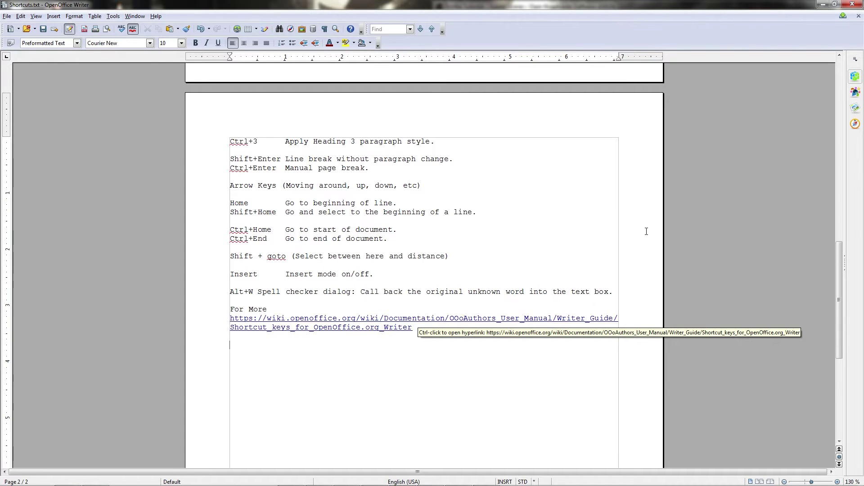
key("ctrl+z")
key("ctrl+z")
key("ctrl+z")
key("ctrl+z")
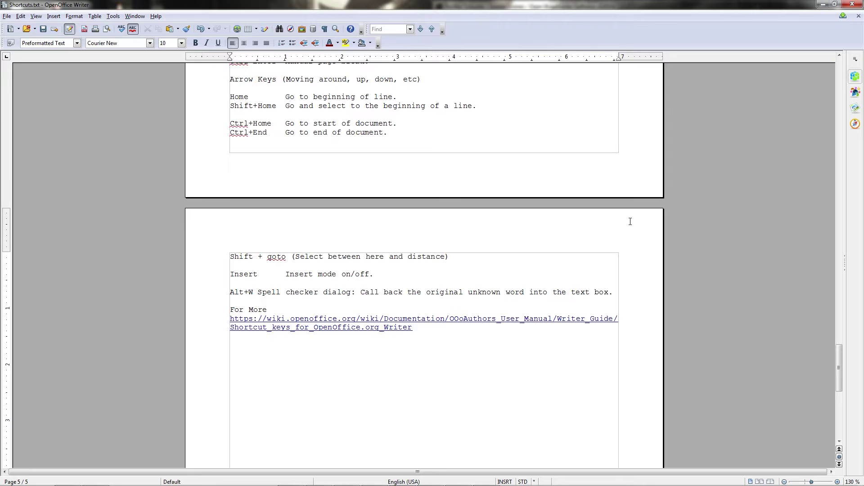
key("ctrl+z")
key("ctrl+z")
key("ctrl+z")
key("ctrl+z")
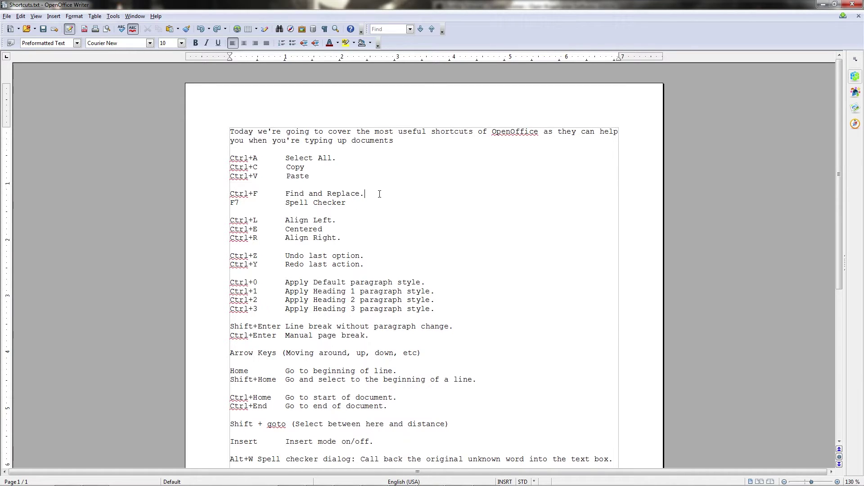
key("ctrl+f")
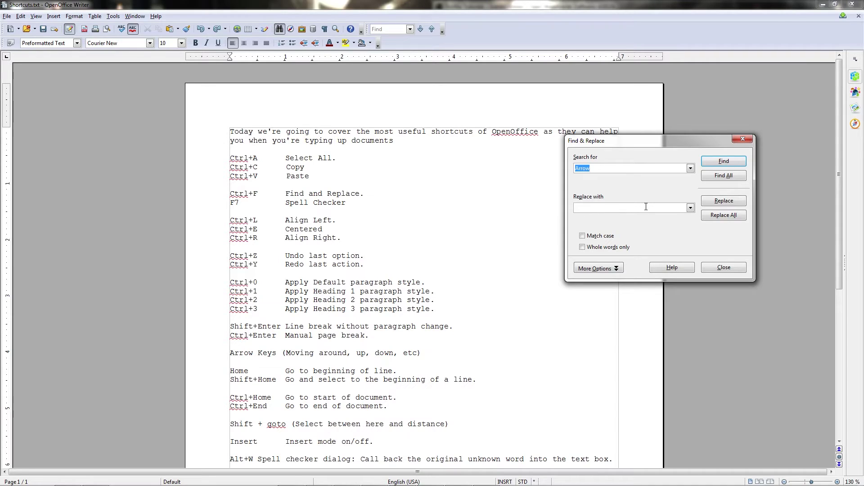
left_click(717, 271)
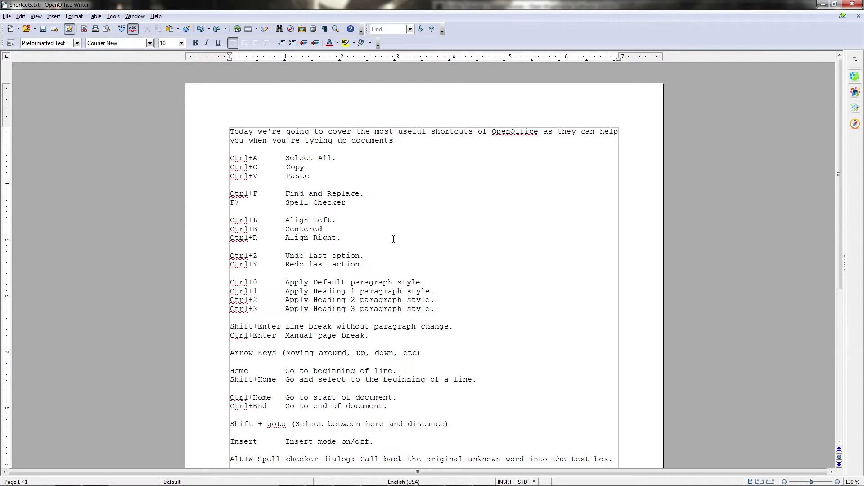
key("F7")
left_click_drag(396, 164, 551, 117)
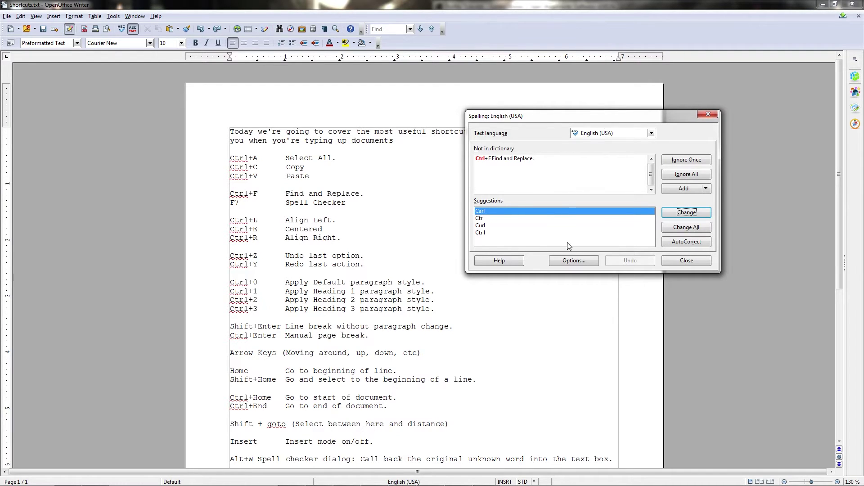
left_click(576, 260)
left_click(686, 260)
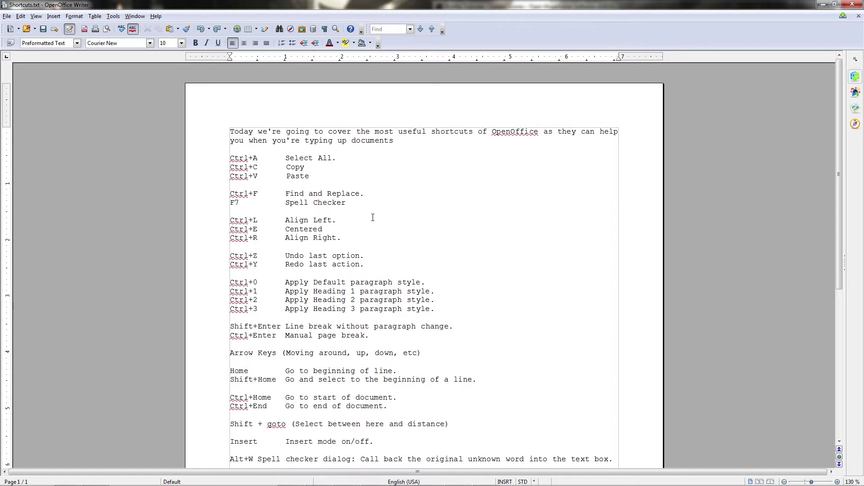
left_click_drag(372, 218, 224, 220)
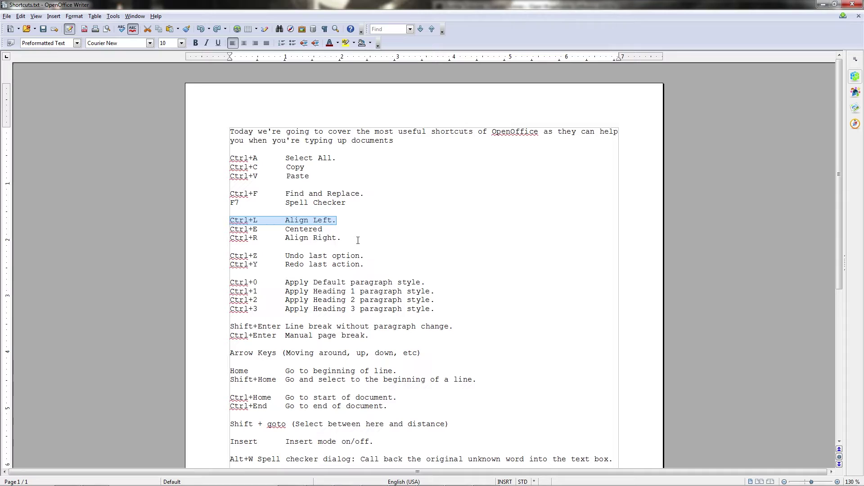
key("ctrl+e")
key("ctrl+r")
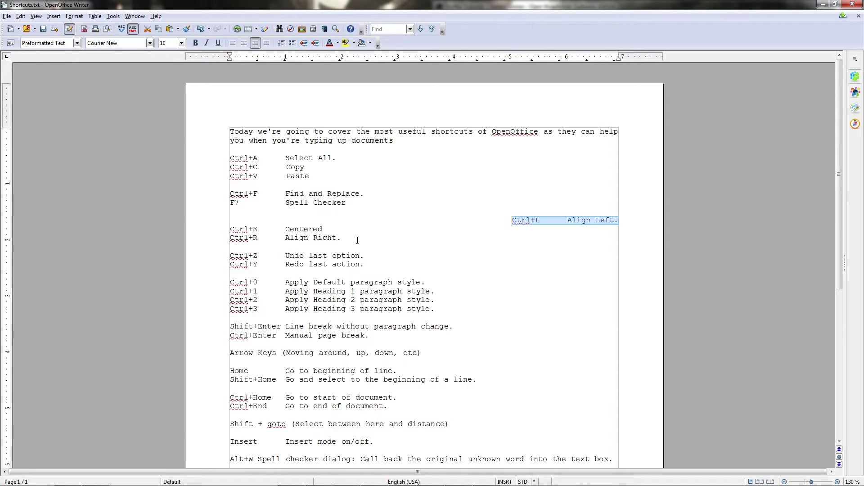
key("ctrl+l")
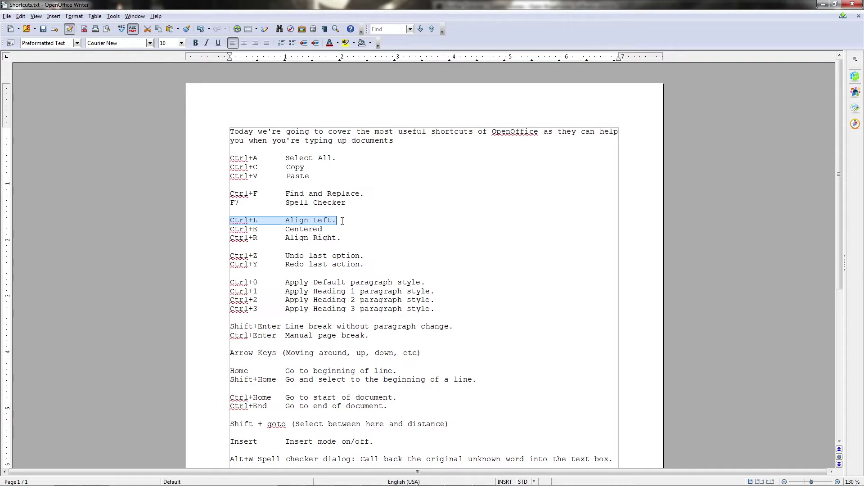
left_click(342, 220)
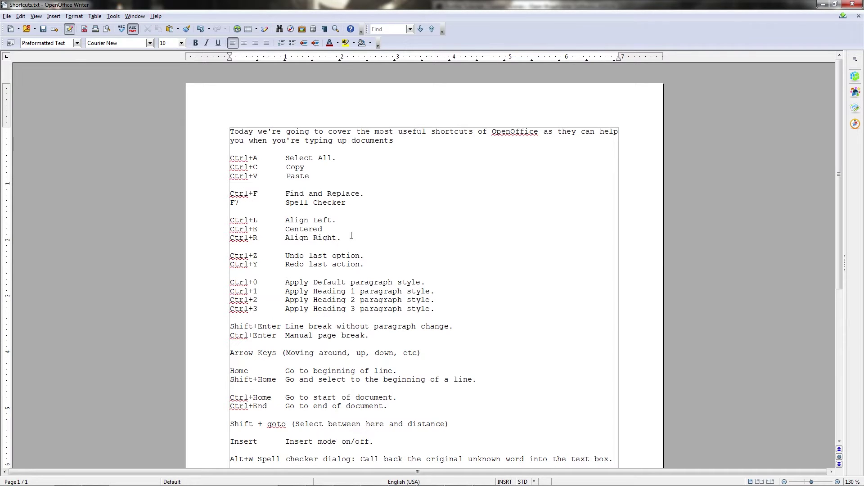
scroll(351, 236, "down", 2)
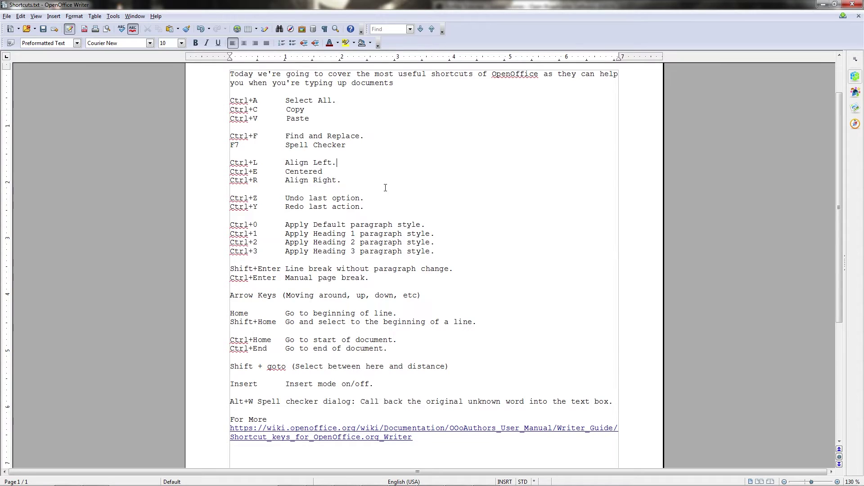
key("shift+Home")
key("ctrl+r")
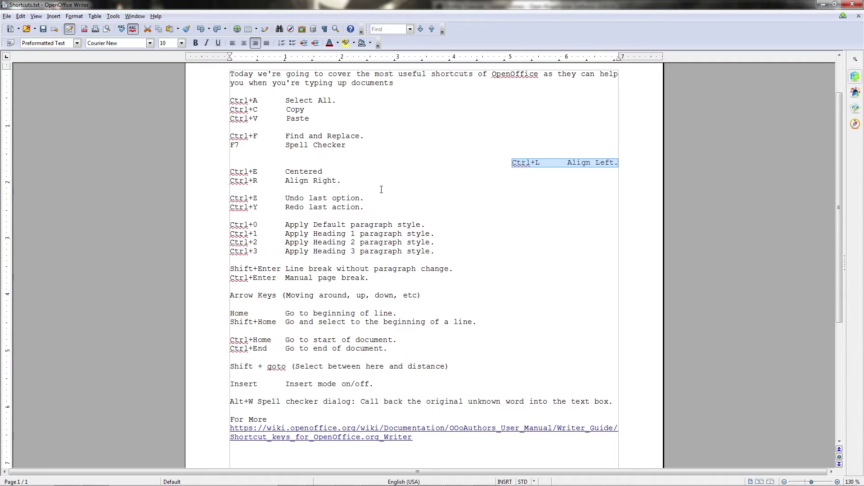
key("ctrl+l")
left_click(367, 176)
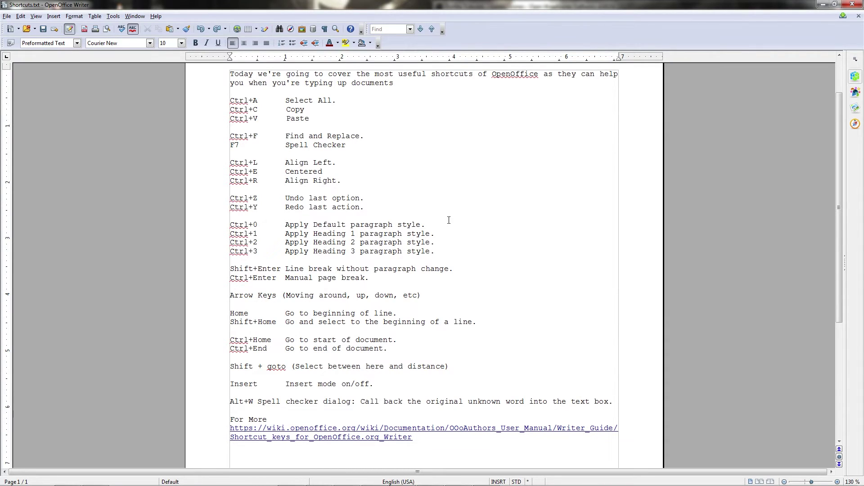
key("Return")
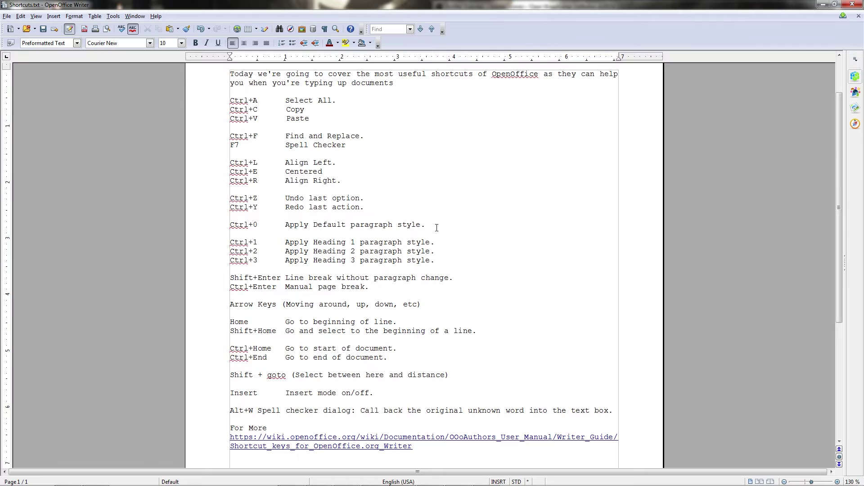
left_click(325, 29)
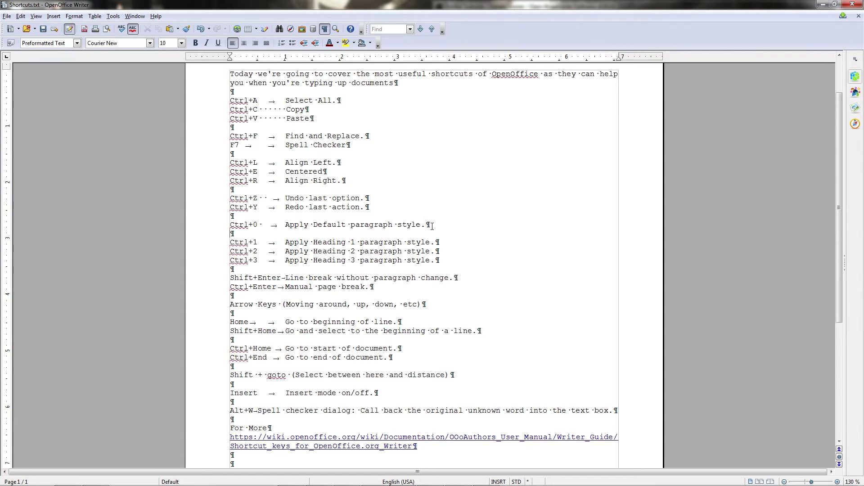
left_click(325, 29)
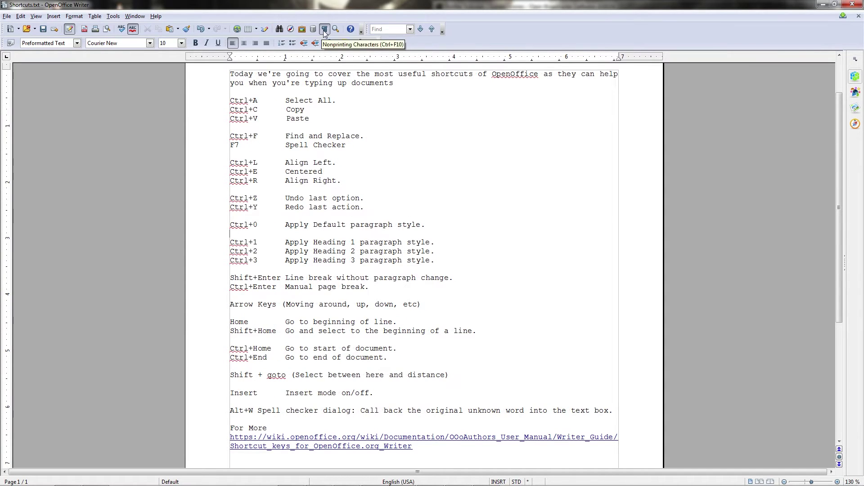
key("ctrl+z")
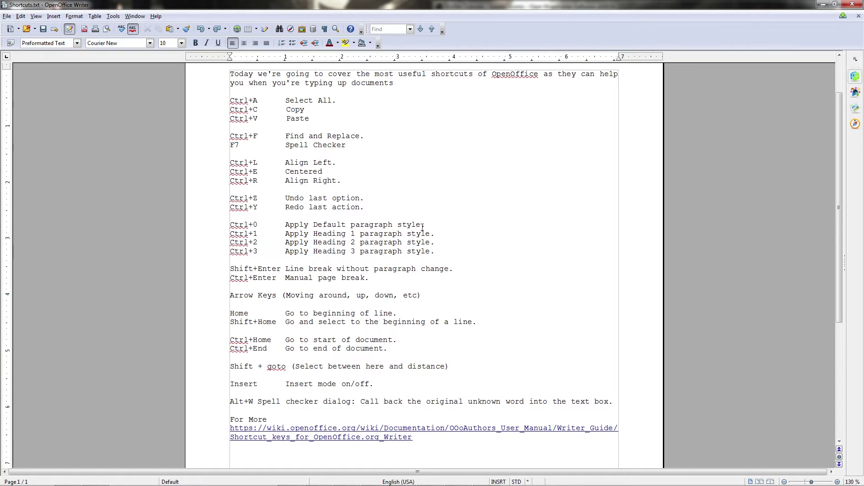
Select the Ctrl+0 line and apply the Text body style with Ctrl+0.
key("shift+Home")
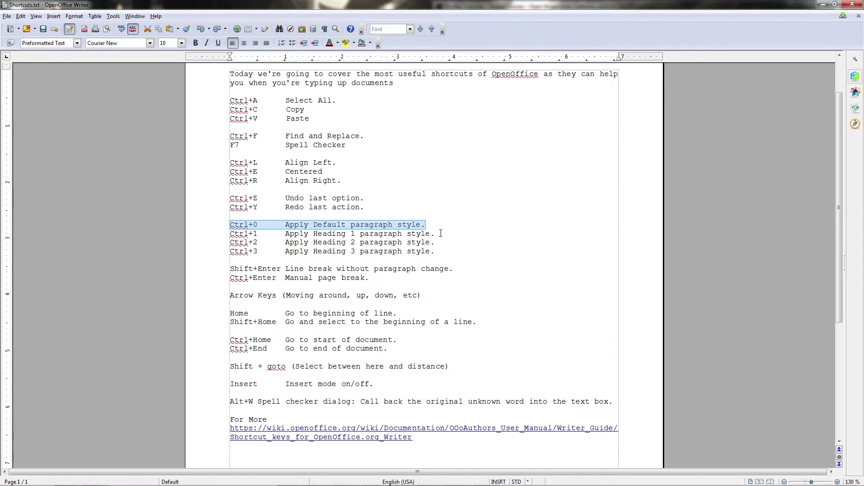
key("ctrl+0")
left_click(395, 231)
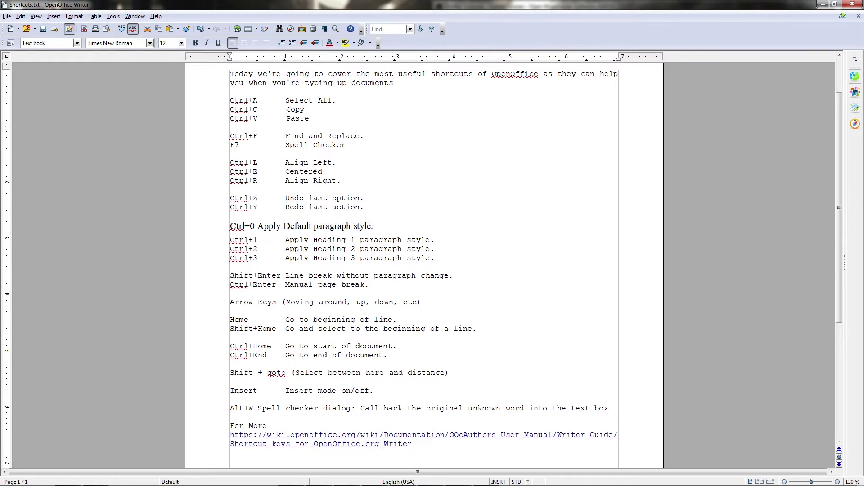
left_click_drag(228, 226, 404, 222)
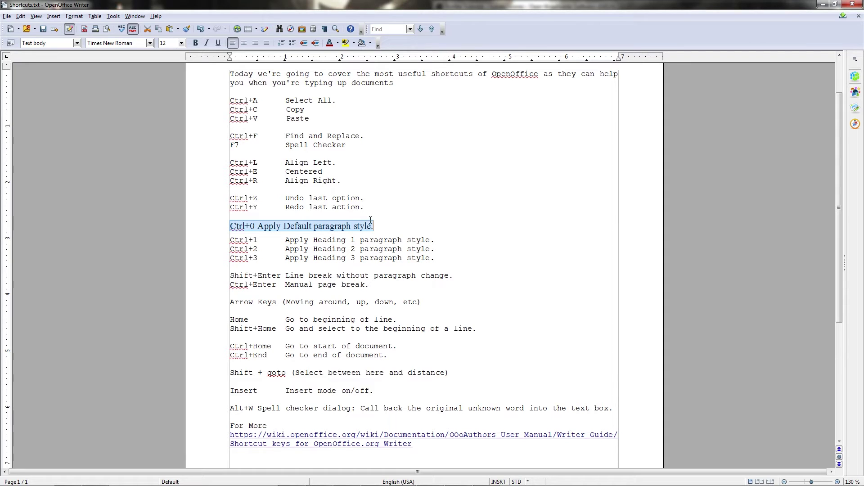
Apply Heading 1 through Heading 5 to the Ctrl+0 line in turn using Ctrl+1 to Ctrl+5.
left_click(77, 43)
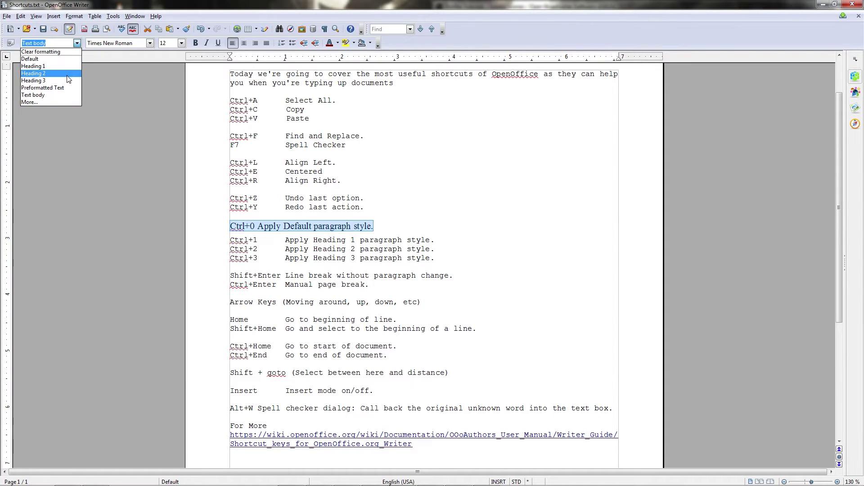
left_click(77, 43)
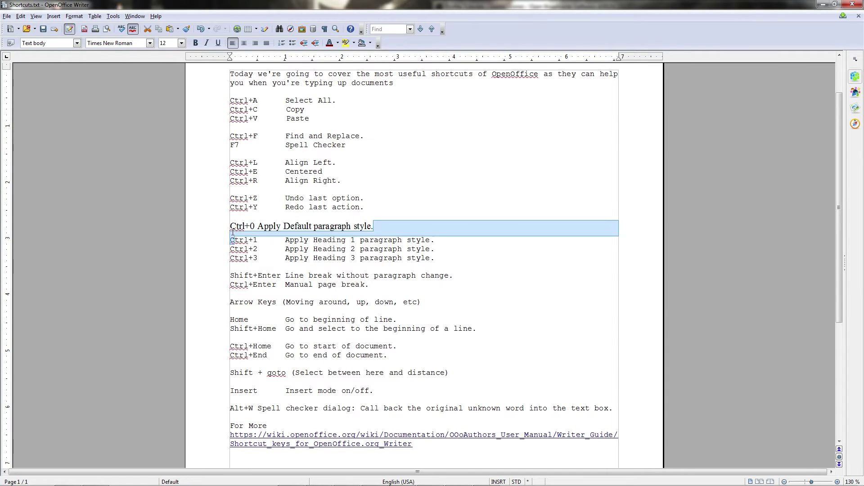
key("ctrl+1")
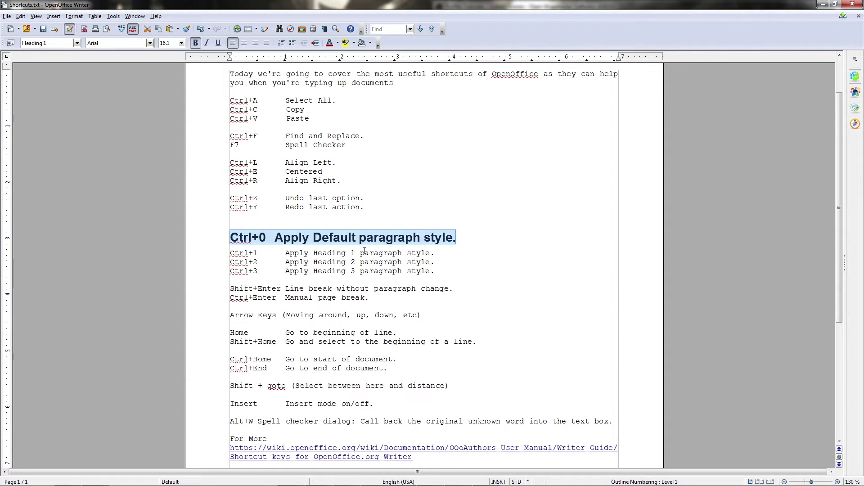
key("ctrl+2")
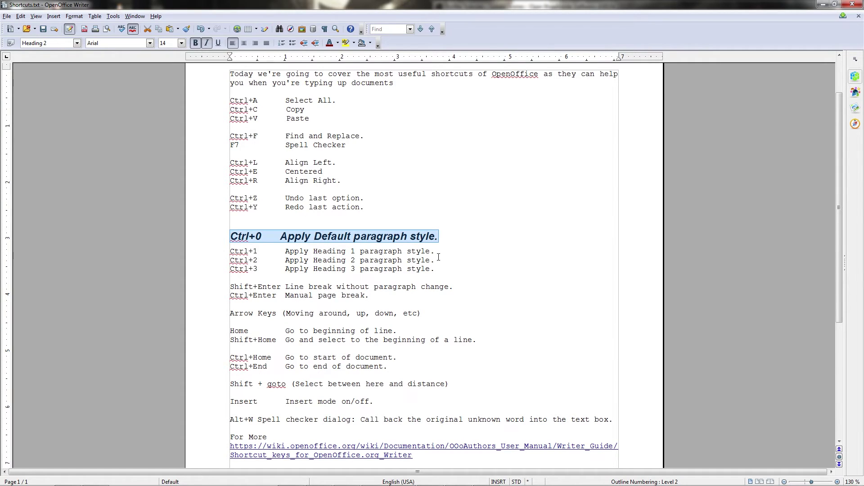
key("ctrl+3")
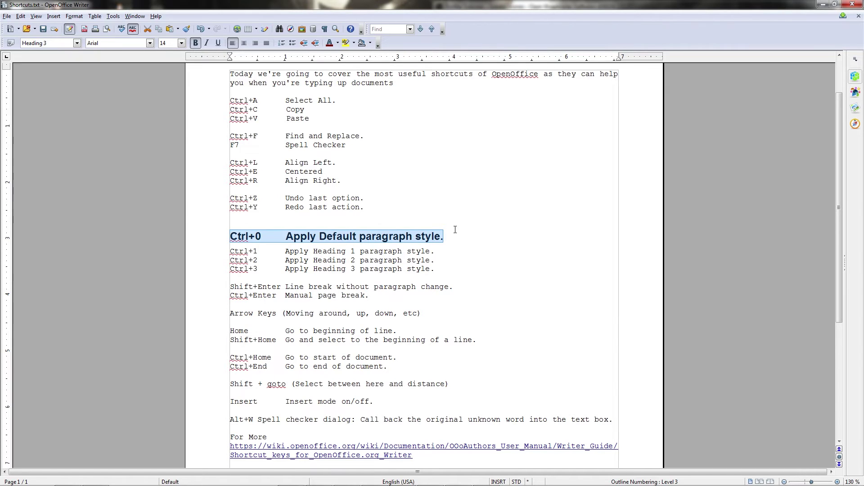
key("ctrl+4")
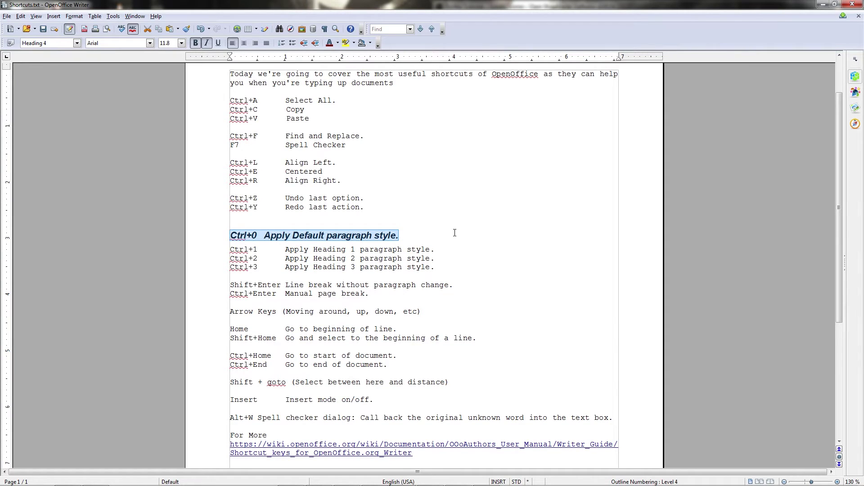
key("ctrl+5")
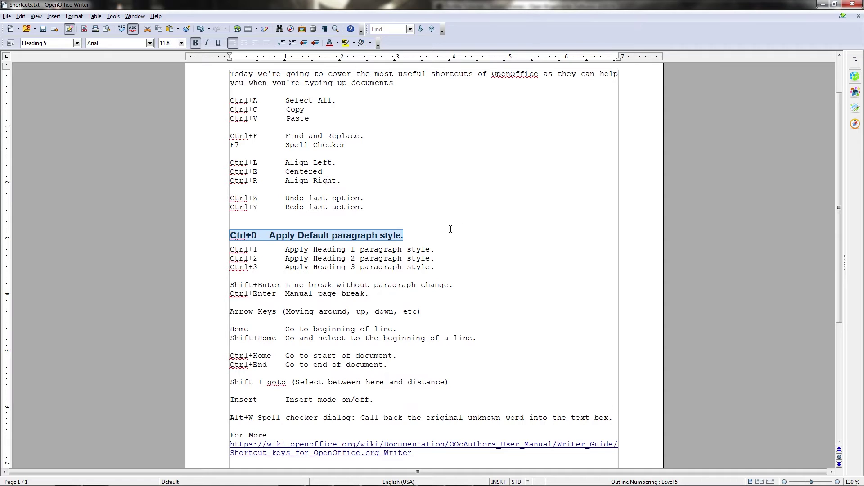
key("ctrl+z")
Reselect the Ctrl+0 heading line after checking the paragraph style list.
left_click_drag(433, 237, 208, 238)
left_click(77, 43)
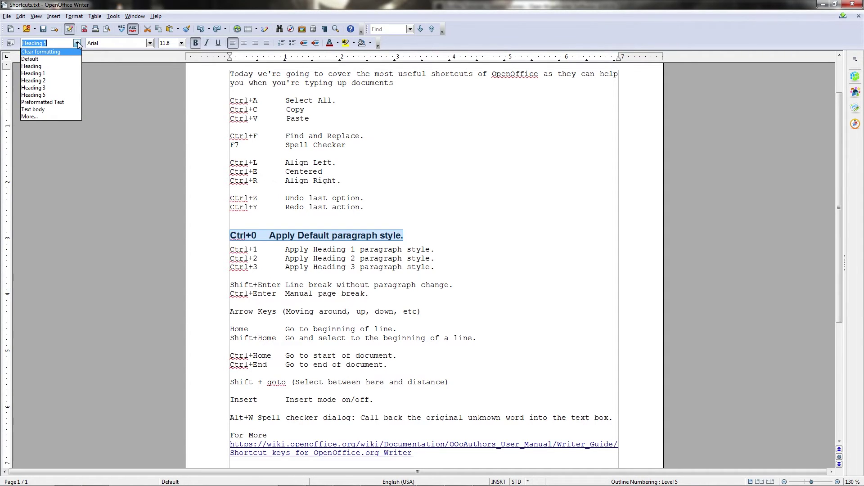
key("Escape")
key("Down")
key("Down")
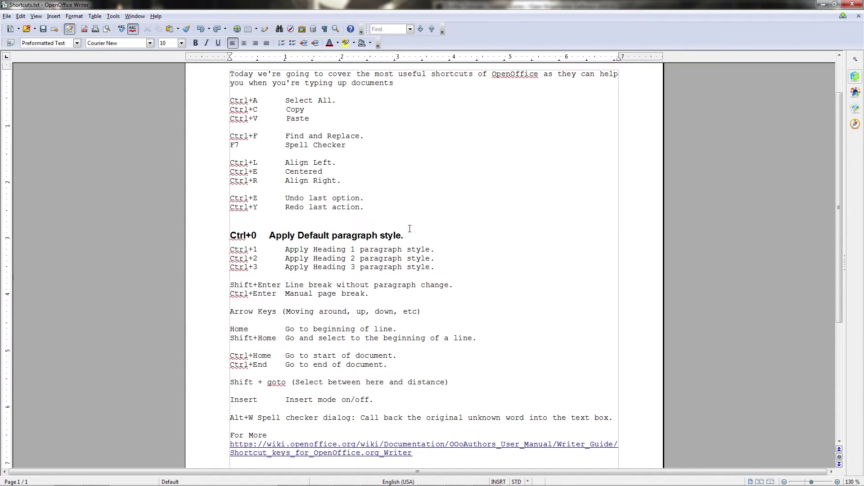
left_click_drag(410, 229, 229, 236)
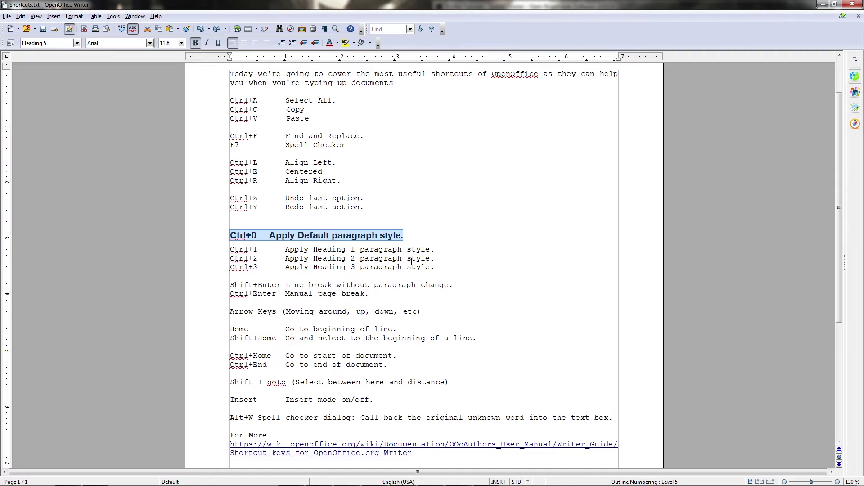
Step the line through Heading 4 to Heading 1 and Text body, then undo back to Preformatted Text.
key("ctrl+4")
key("ctrl+3")
key("ctrl+2")
key("ctrl+1")
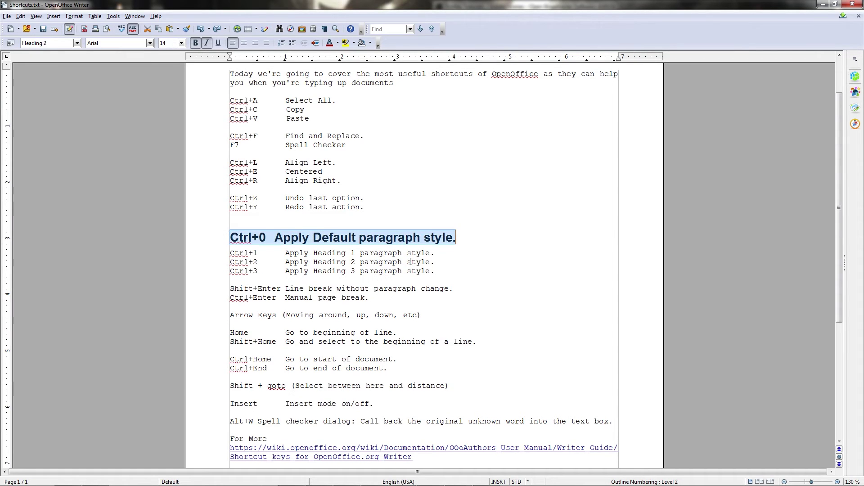
key("ctrl+0")
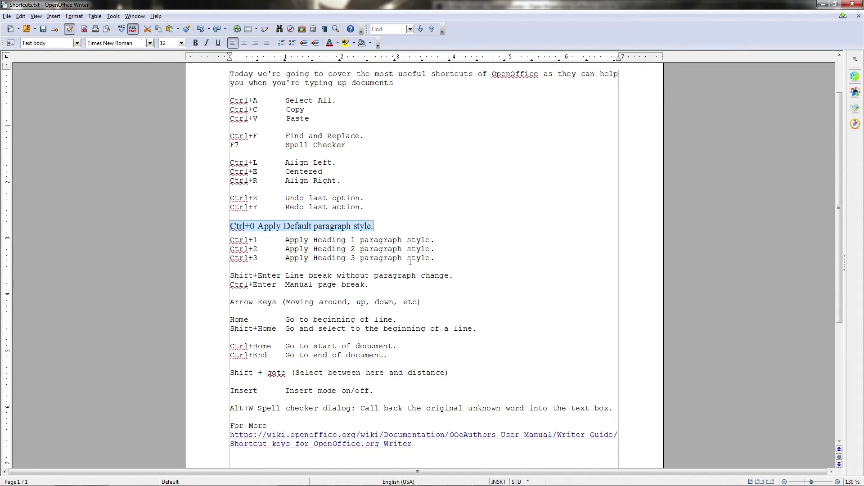
key("ctrl+z")
key("ctrl+z")
key("ctrl+z")
key("ctrl+z")
key("ctrl+z")
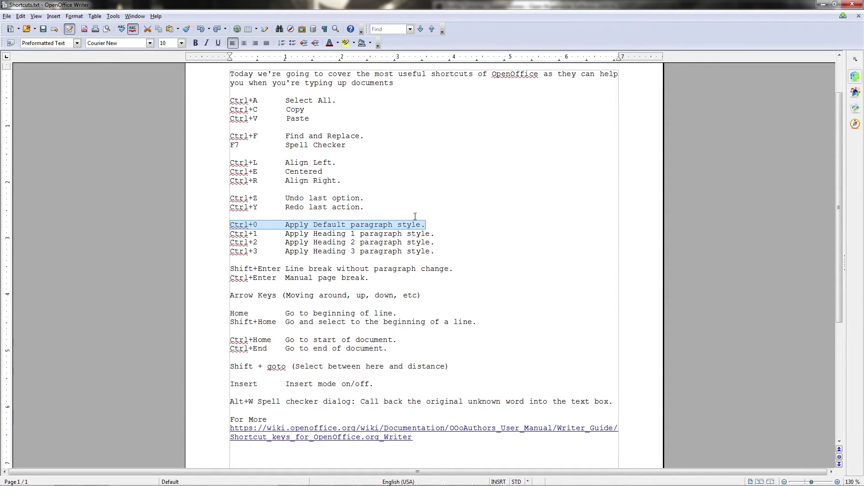
left_click(372, 224)
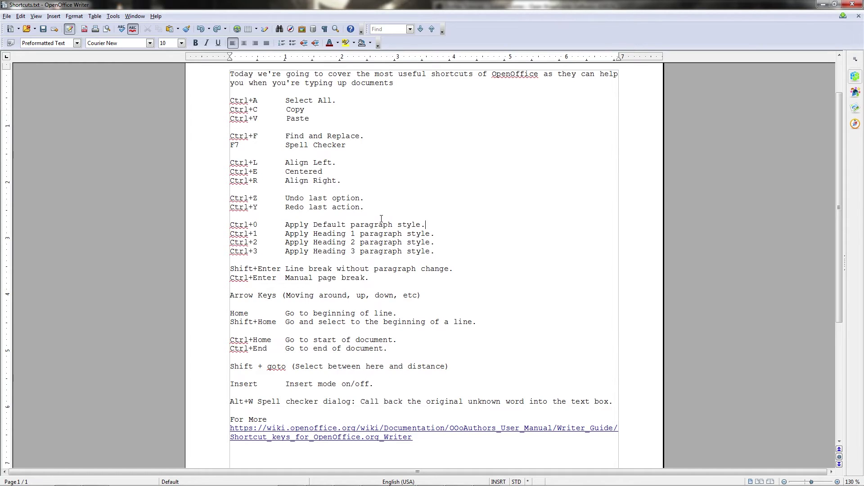
key("End")
scroll(401, 269, "down", 1)
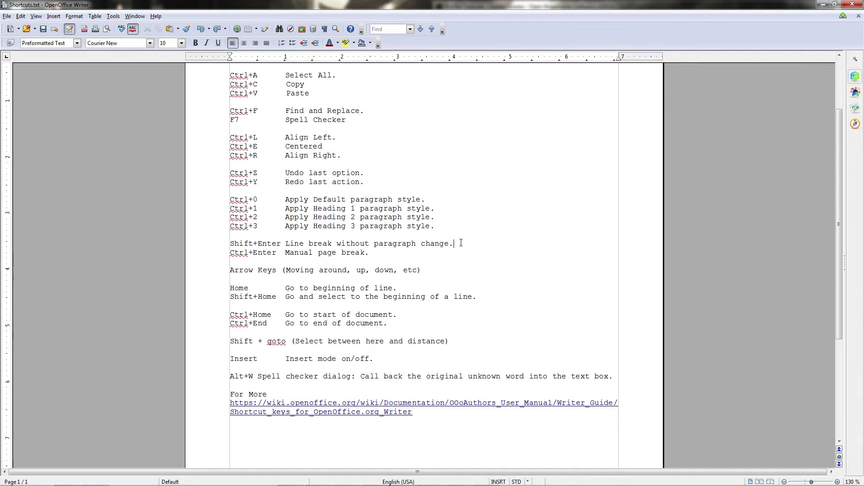
key("Return")
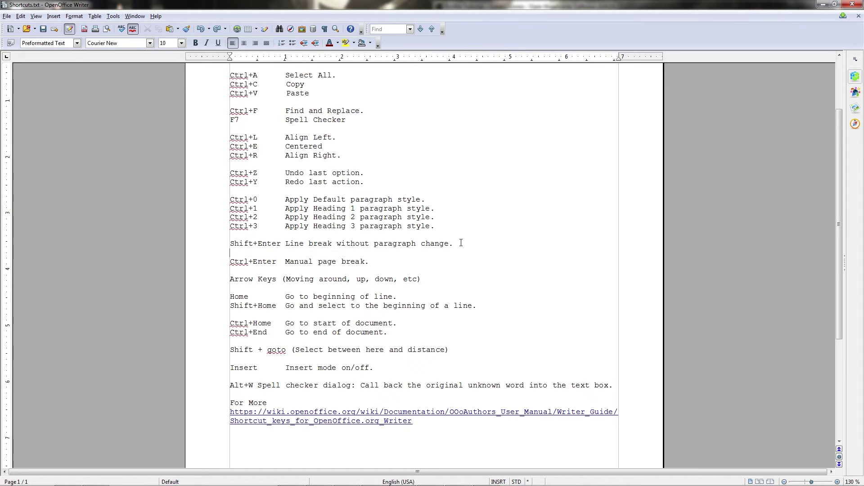
type("dsofksdofkdsfok")
key("ctrl+0")
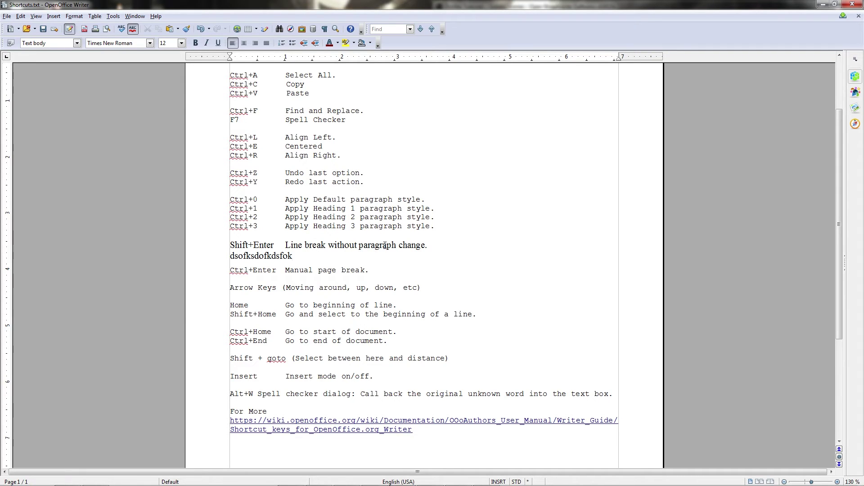
key("ctrl+z")
key("ctrl+z")
key("ctrl+z")
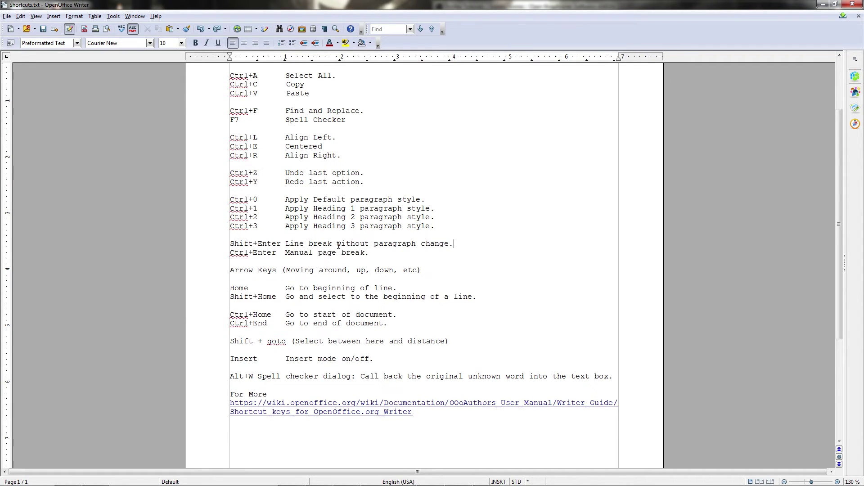
Add and then delete empty paragraphs below the wiki link.
scroll(385, 210, "down", 2)
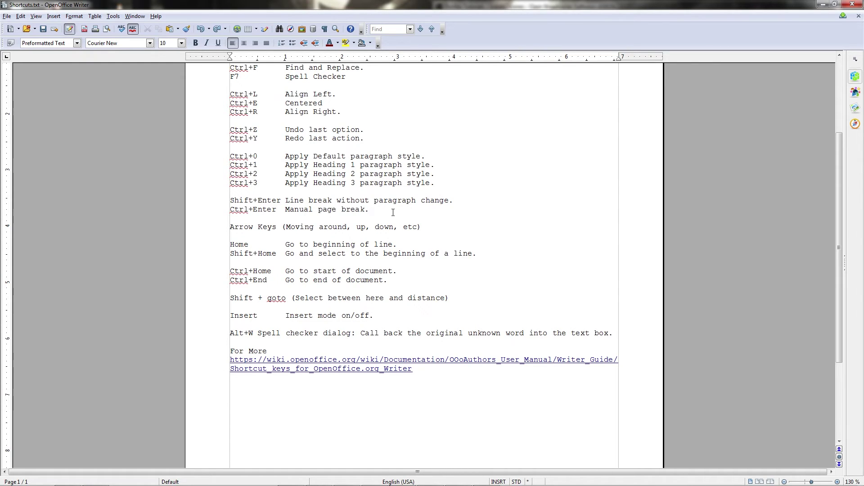
left_click(371, 212)
scroll(303, 252, "down", 5)
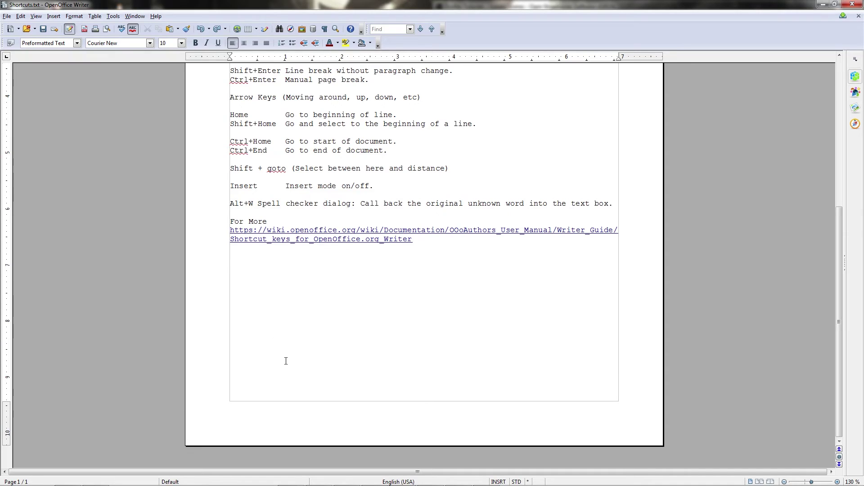
key("Return")
key("Return")
key("Return")
key("Return")
key("Return")
key("Return")
key("Return")
key("Return")
key("Return")
left_click(324, 29)
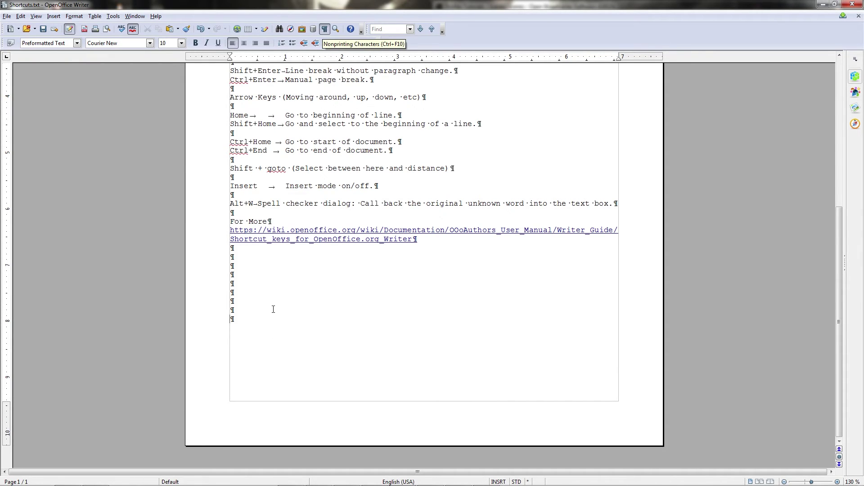
left_click(325, 29)
left_click_drag(353, 343, 448, 246)
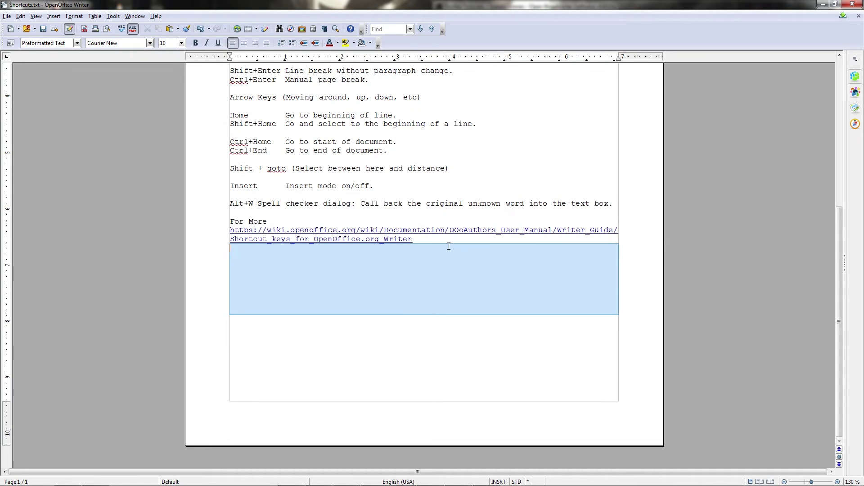
key("Delete")
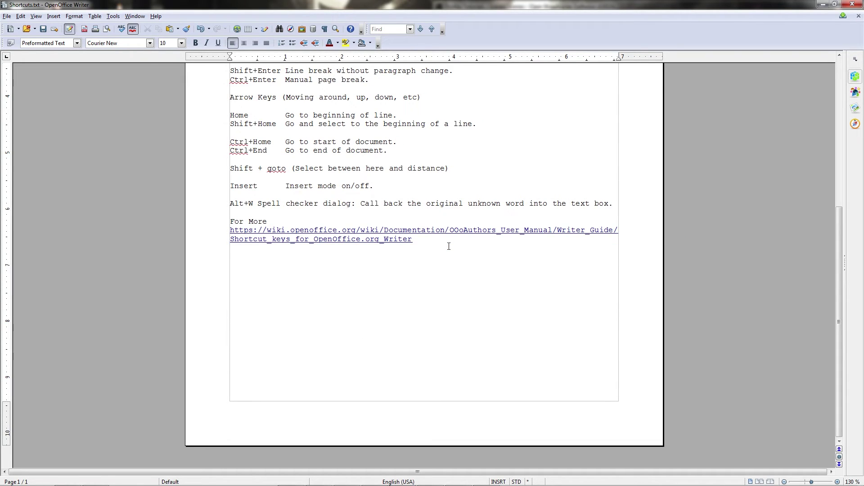
Insert a manual page break after the page-break entry and show formatting marks.
scroll(449, 246, "up", 5)
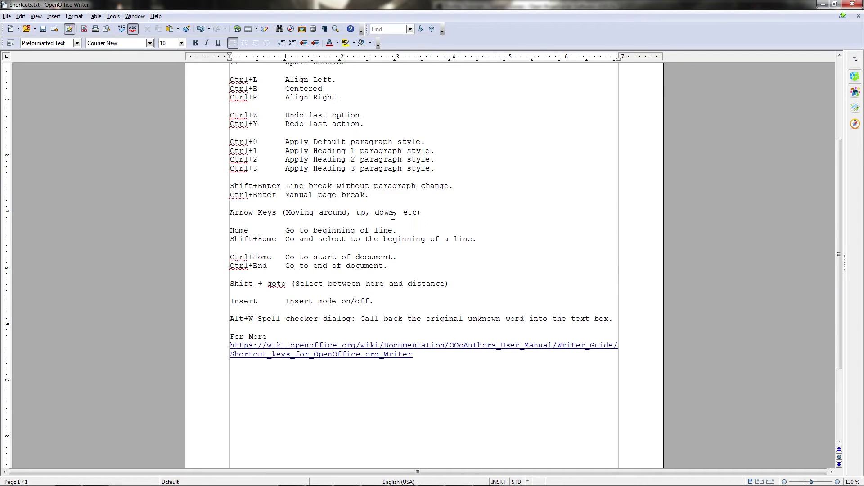
left_click(415, 195)
key("ctrl+Return")
scroll(407, 197, "up", 10)
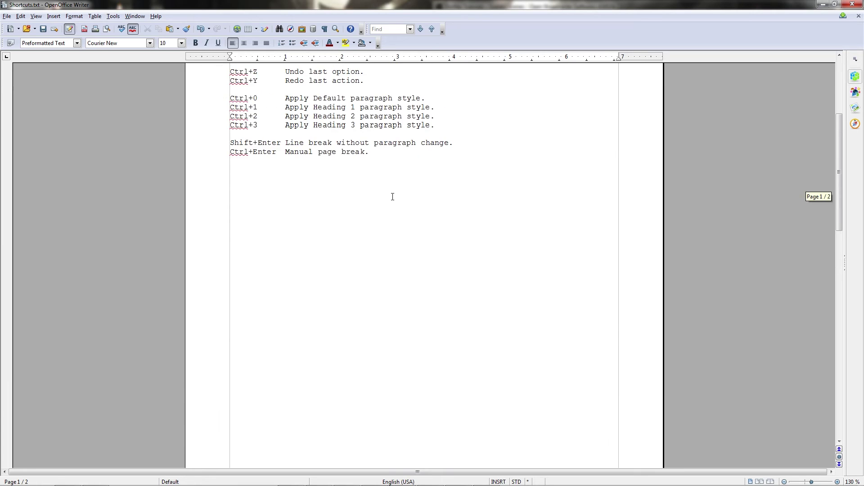
left_click(324, 29)
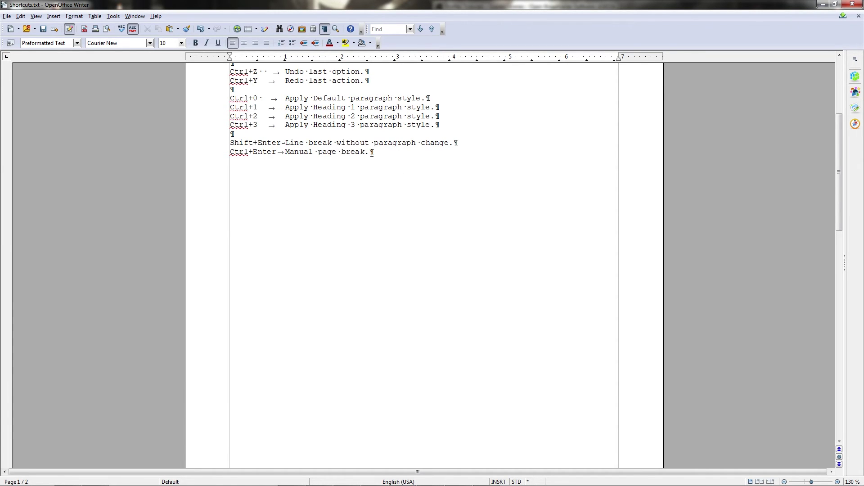
Delete the manual page break so the Arrow Keys section follows the Ctrl+Enter entry.
scroll(384, 153, "down", 5)
scroll(383, 101, "up", 2)
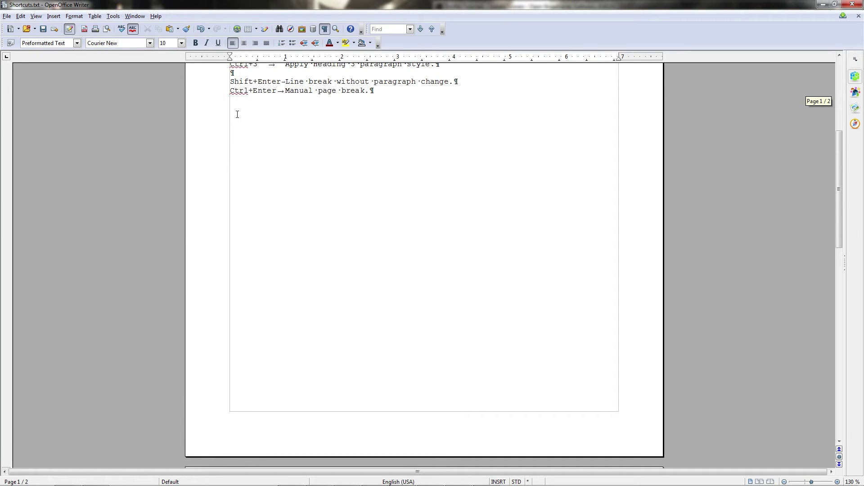
scroll(238, 244, "down", 5)
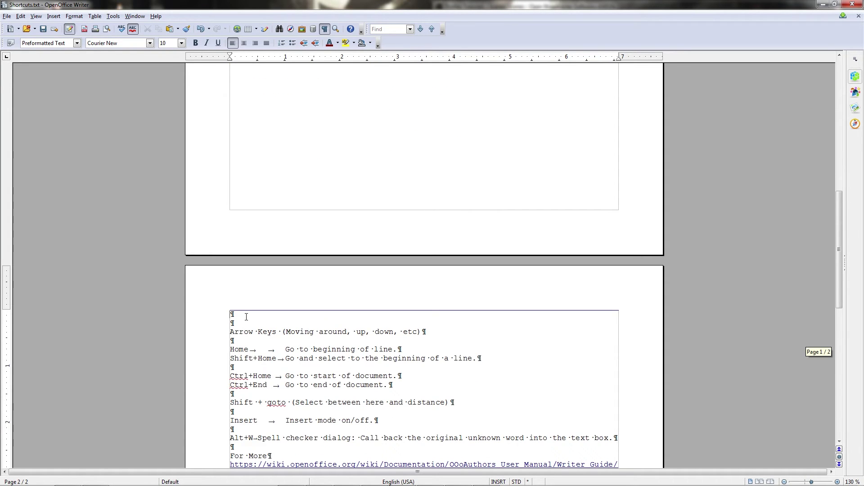
scroll(251, 123, "up", 5)
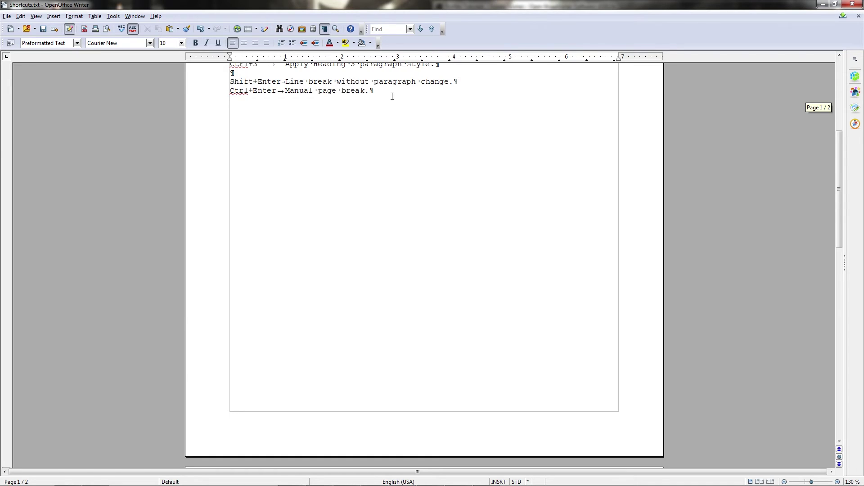
scroll(260, 245, "down", 3)
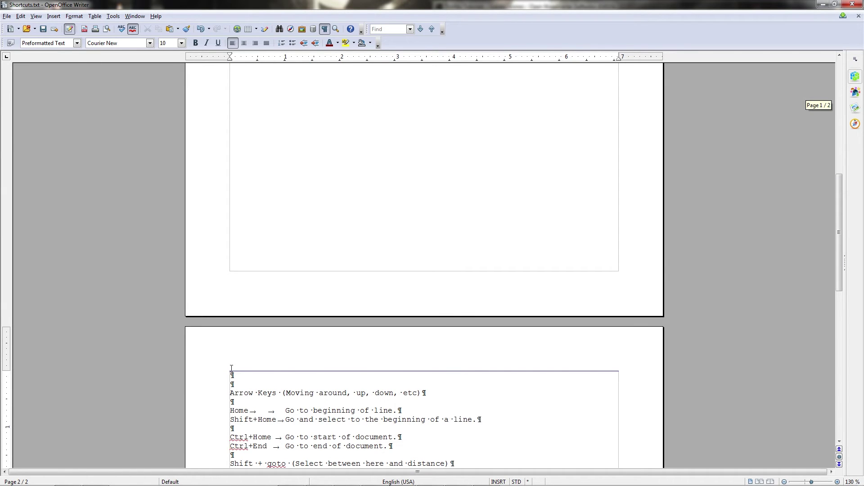
key("Delete")
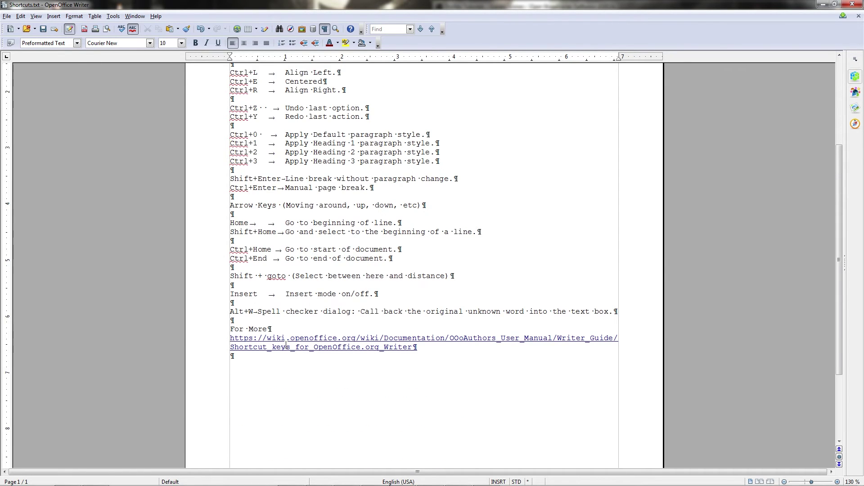
scroll(450, 308, "up", 1)
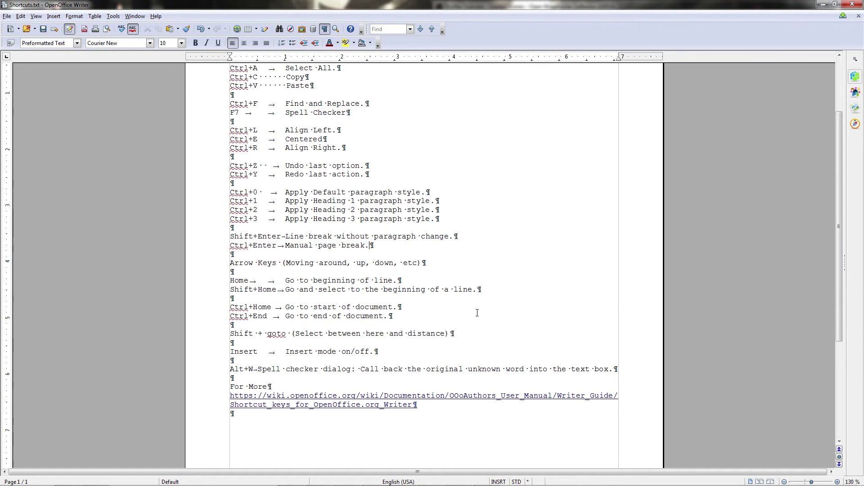
Hide formatting marks with Ctrl+F10, then move the cursor around the Heading 1 and Shift+Home lines.
key("ctrl+F10")
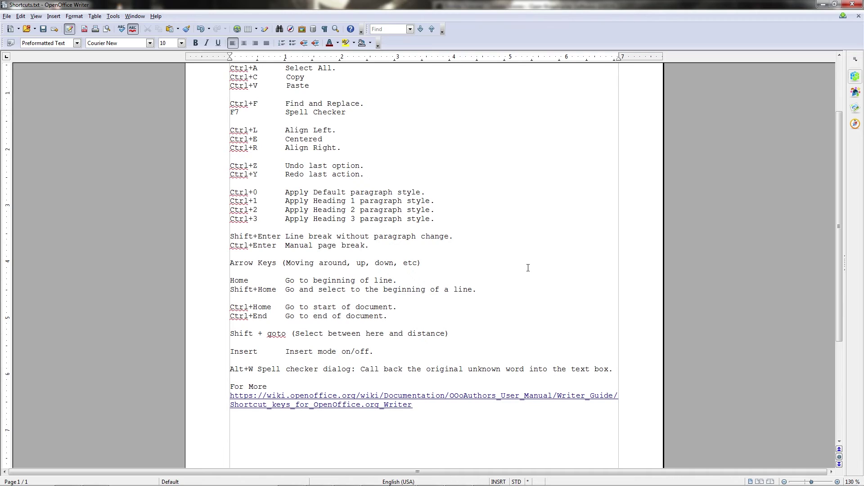
key("Up")
key("Up")
key("Up")
key("Up")
key("Up")
key("Up")
key("Up")
key("Up")
key("Up")
key("Up")
key("Down")
key("Down")
key("Down")
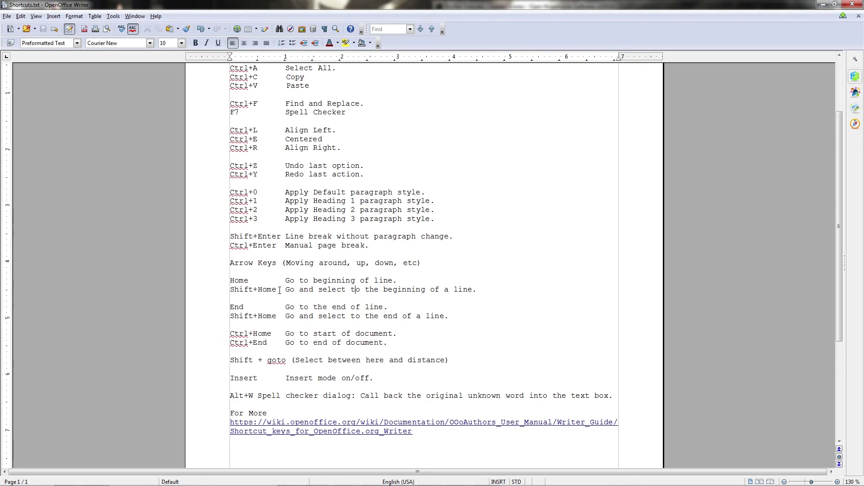
key("Left")
key("Left")
key("Left")
key("Left")
key("Left")
key("Left")
key("Left")
key("Left")
key("Left")
key("Left")
key("Left")
key("Left")
key("Left")
key("Left")
key("Left")
key("Left")
key("Left")
key("Left")
key("Left")
key("Left")
key("shift+Home")
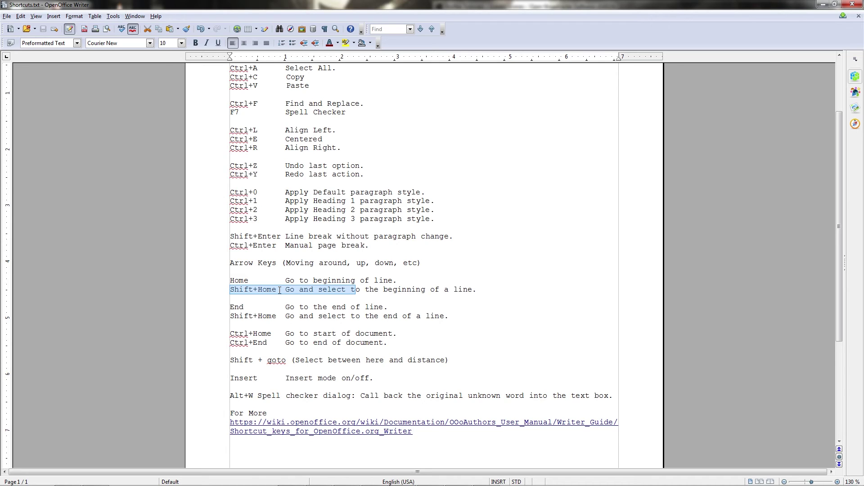
key("shift+Down")
key("shift+Right")
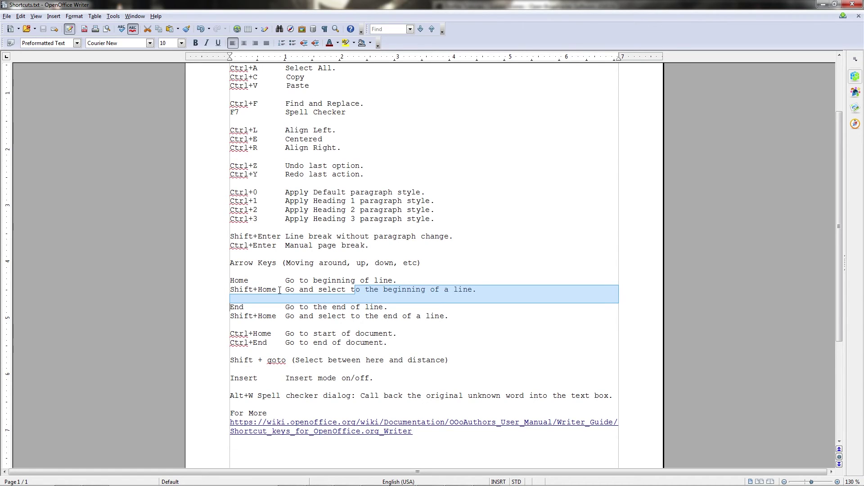
key("shift+Down")
key("shift+Down")
key("shift+Down")
key("shift+Down")
key("shift+Down")
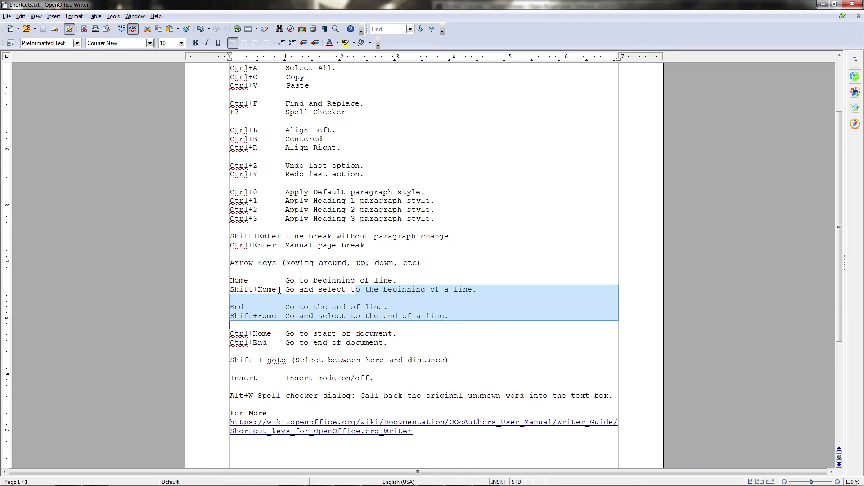
key("shift+Down")
key("shift+Down")
key("shift+Down")
key("shift+Down")
key("shift+Down")
key("shift+Down")
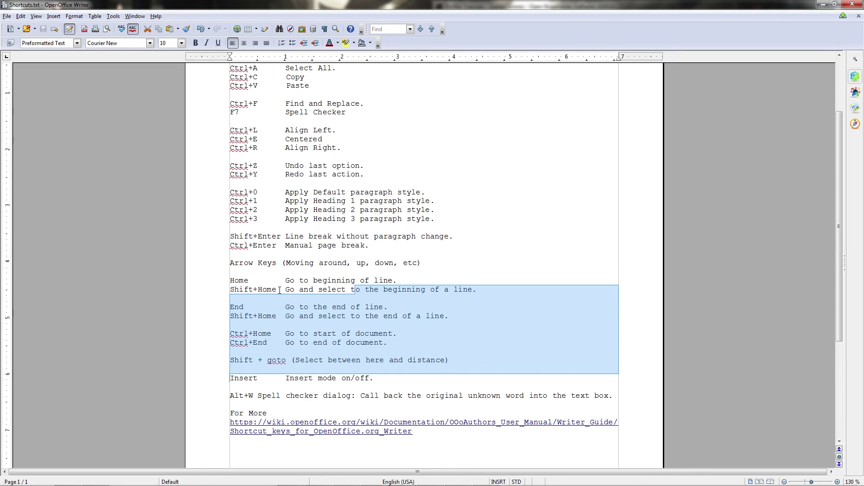
key("shift+Up")
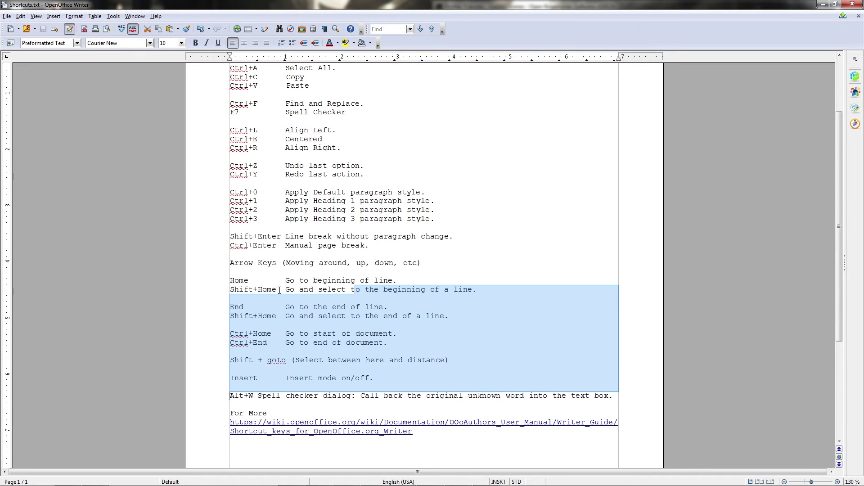
key("shift+Down")
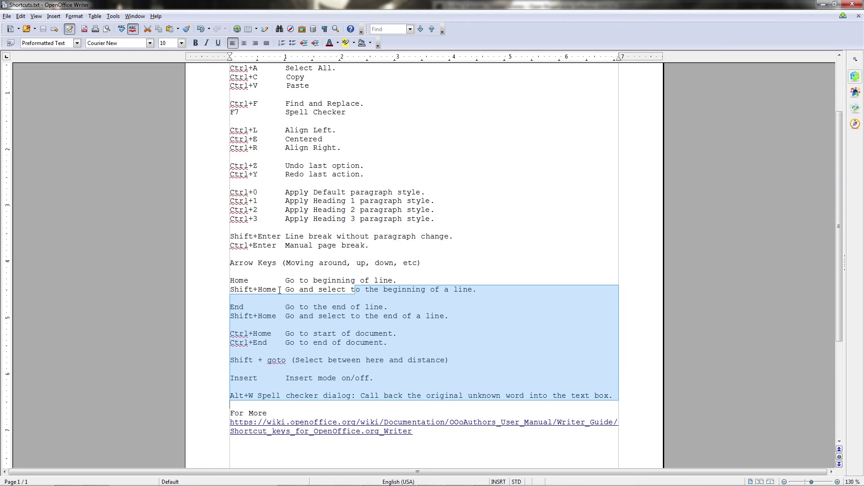
left_click(305, 338)
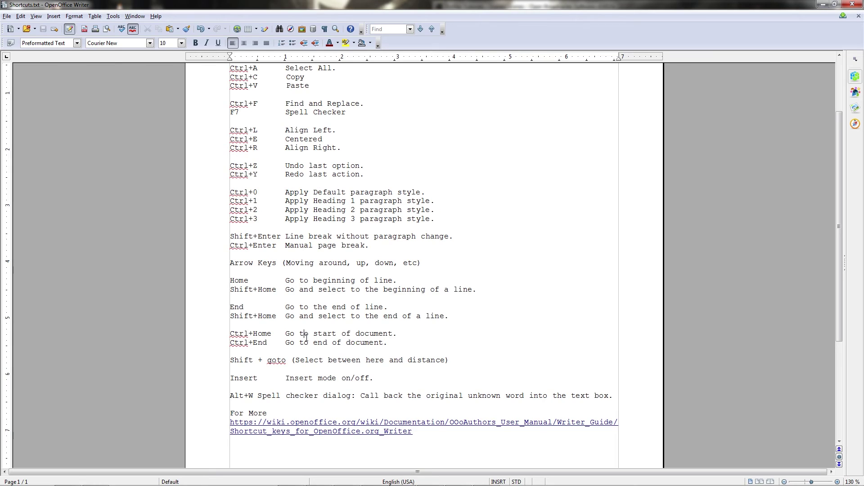
key("shift+End")
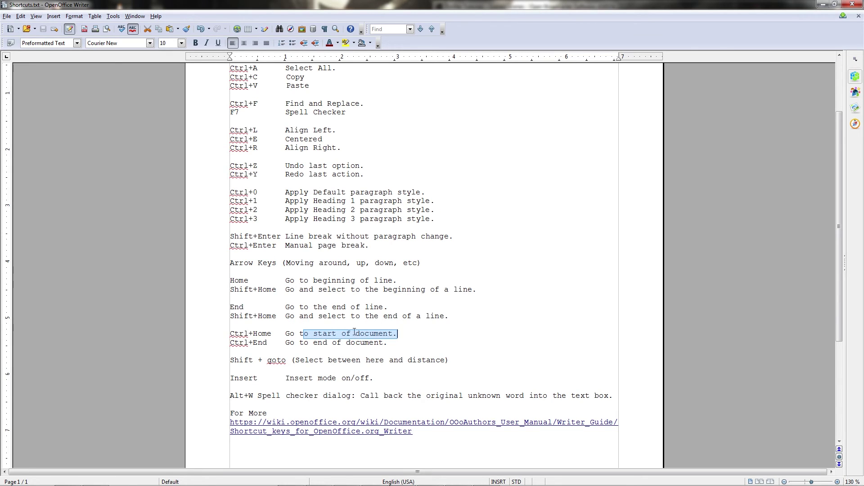
left_click(514, 368)
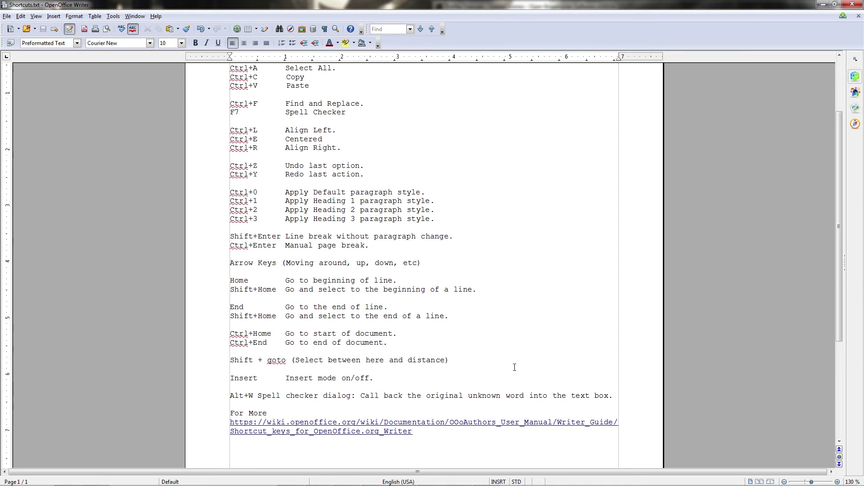
Select to the end of the Alt+W line, then jump to the document start and end with Ctrl+Home and Ctrl+End.
key("shift+End")
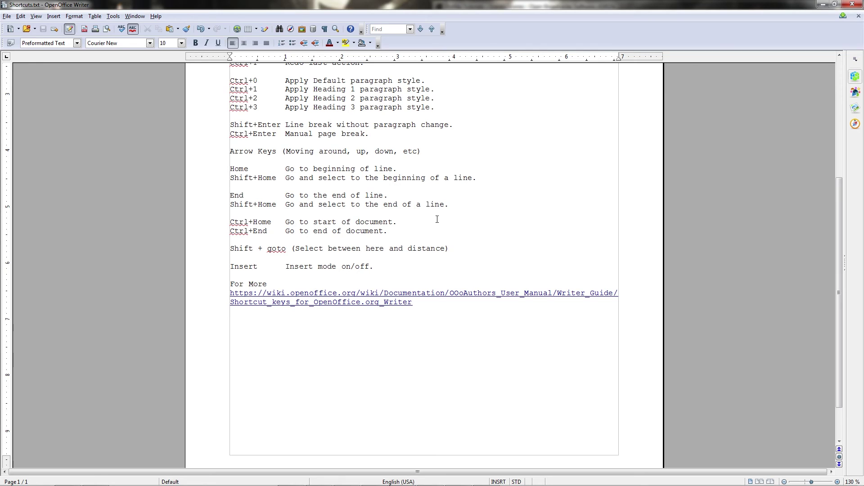
key("ctrl+Home")
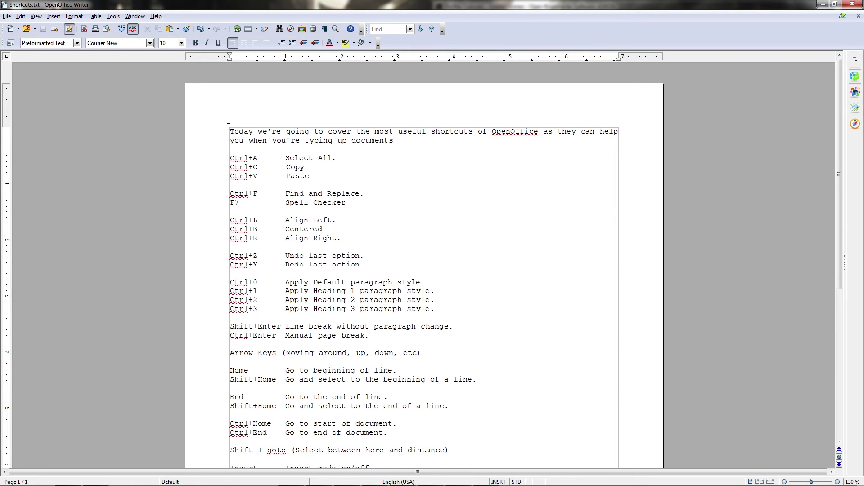
key("ctrl+End")
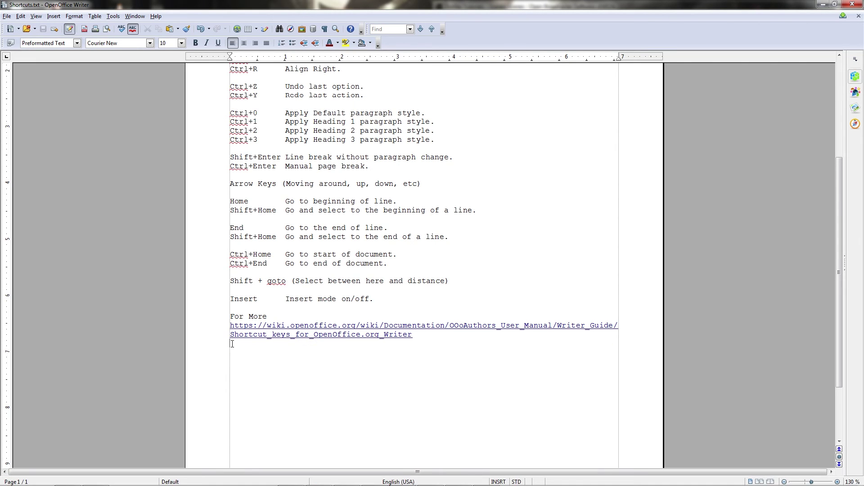
left_click(325, 29)
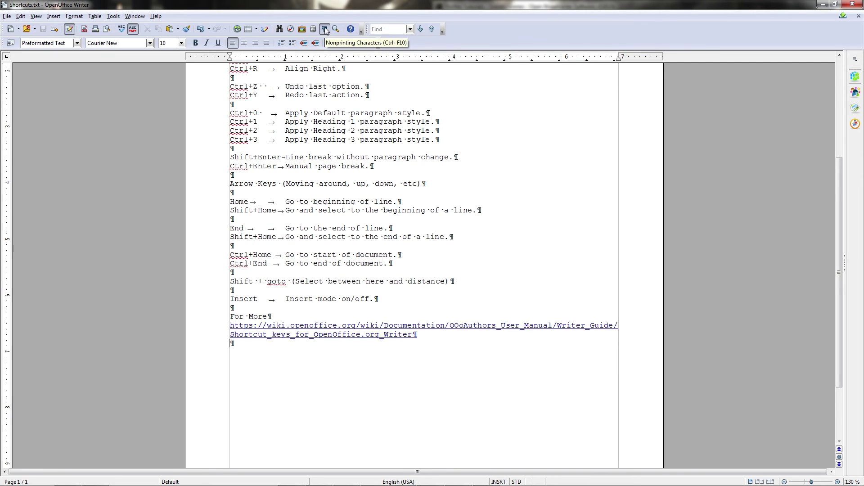
left_click_drag(416, 335, 434, 345)
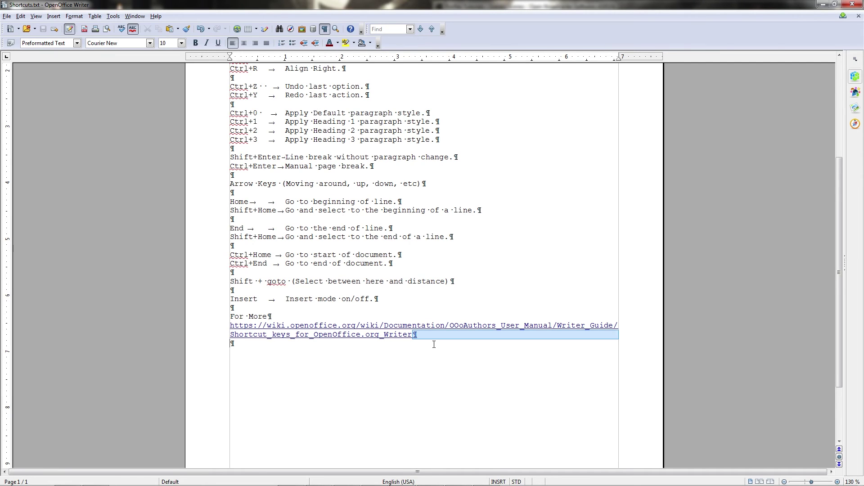
left_click(282, 340)
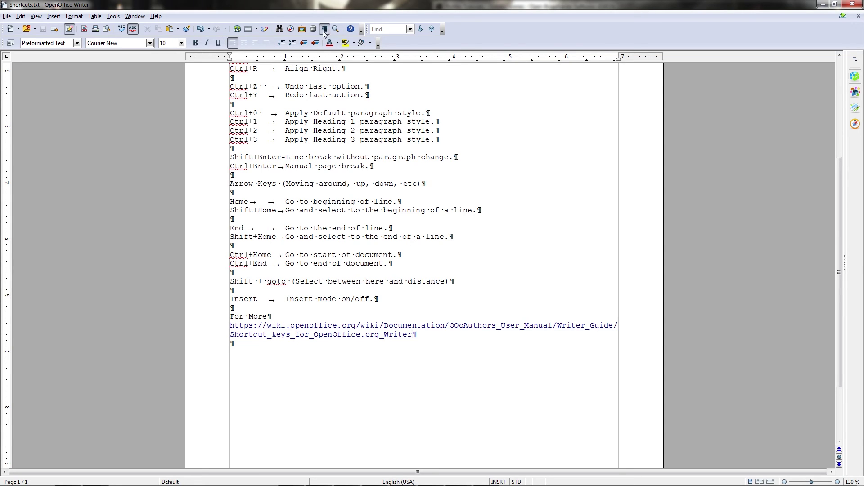
key("ctrl+F10")
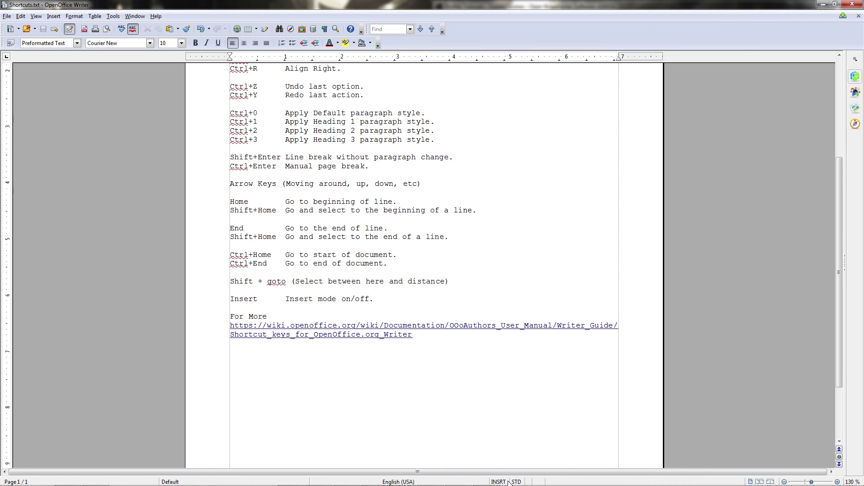
In overwrite mode, type 'dfgdfgfgdgdg' over the text at Select, then undo it.
key("Insert")
left_click(500, 482)
left_click(502, 481)
left_click(502, 481)
left_click(501, 481)
key("Right")
key("Left")
type("dfgdfgfgdgdg")
key("ctrl+z")
left_click(352, 283)
Back in insert mode, type 'dspfldspflsdpfl' just before 'select' in the end-of-line entry.
left_click(320, 237)
key("Insert")
key("Insert")
key("Insert")
type("dspfldspflsdpfl")
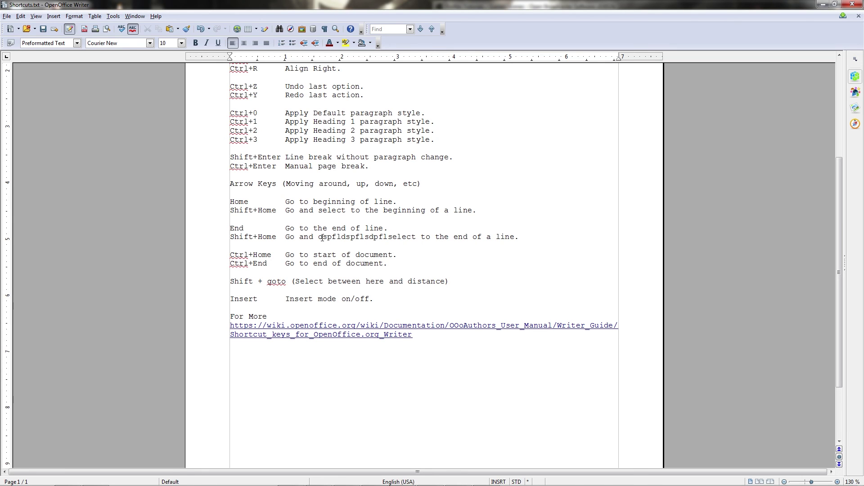
Scroll up and select the two-line wiki hyperlink, then deselect it after Writer.
scroll(401, 331, "up", 1)
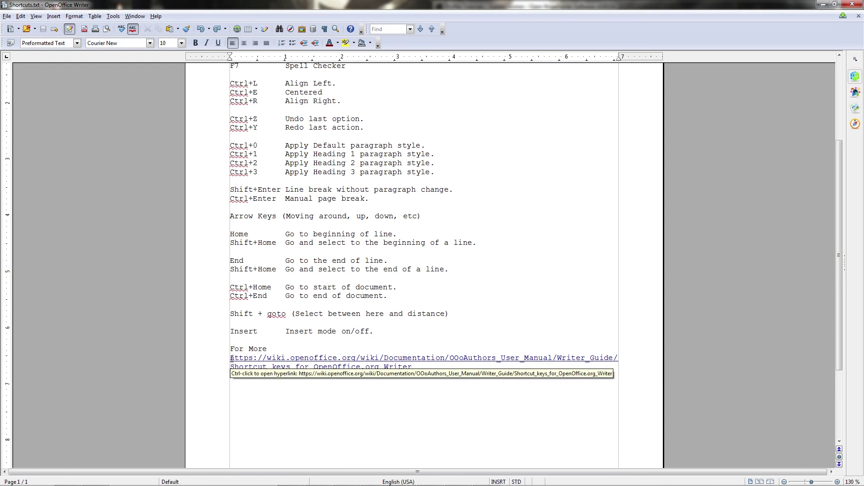
left_click(389, 365)
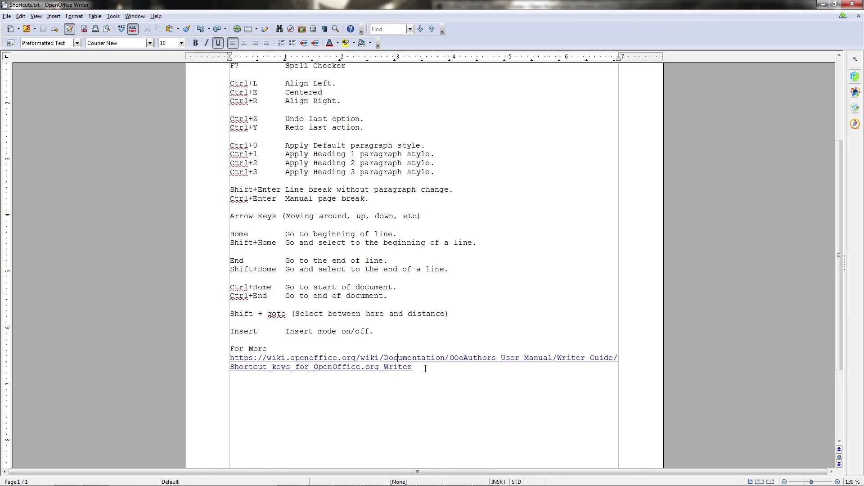
left_click_drag(426, 369, 230, 358)
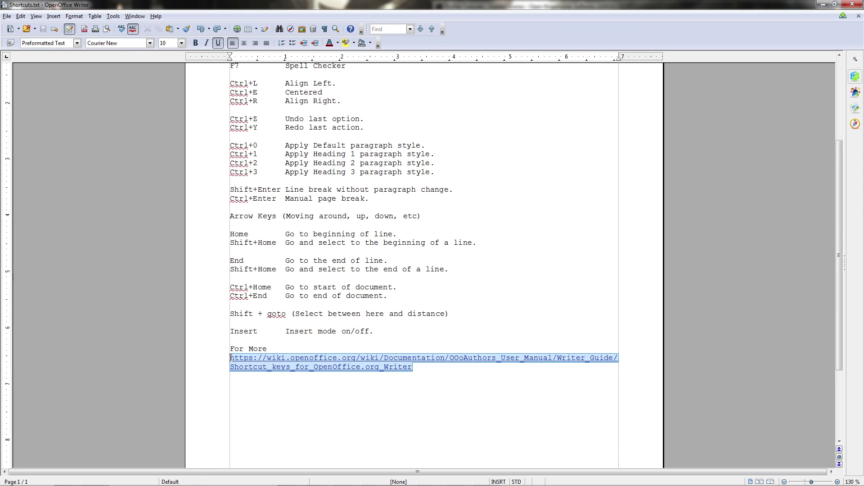
left_click(432, 367)
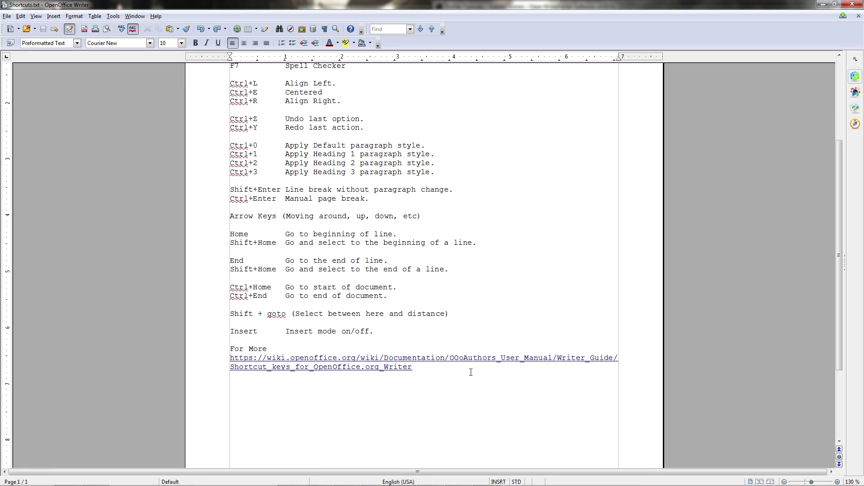